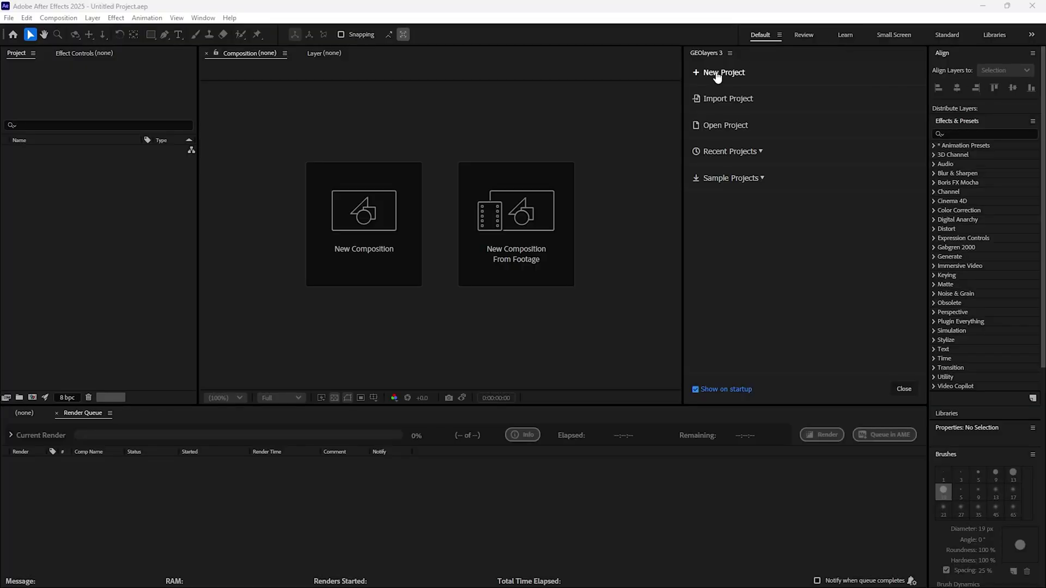
# Step: Start a new GEOlayers project, opening Create Mapcomp with a 1920×1080, 30 fps World Mapcomp
pyautogui.click(718, 73)
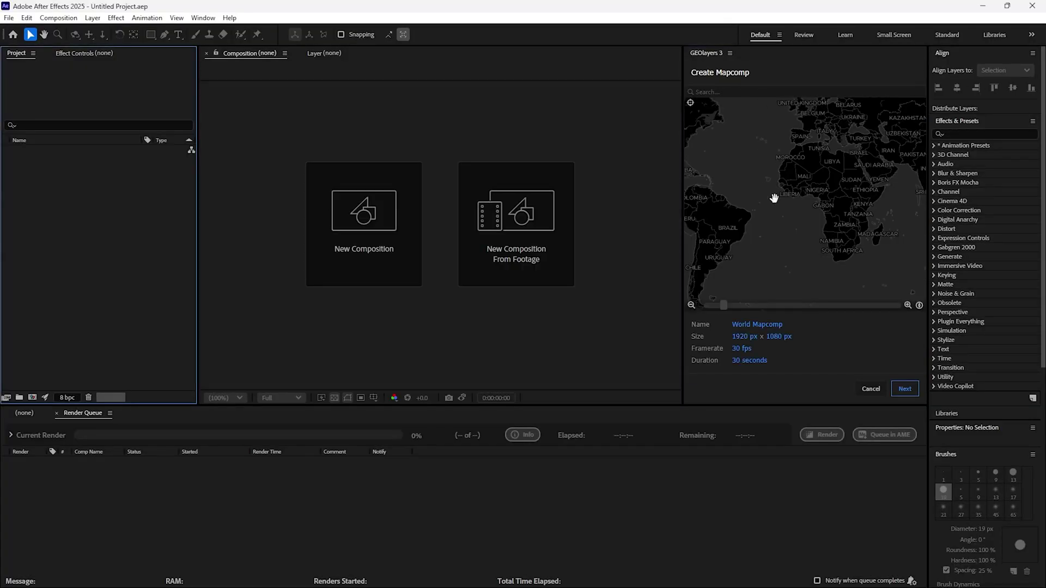
# Step: Build a 10-second World Mapcomp using the ESRI World Imagery satellite style
pyautogui.click(749, 361)
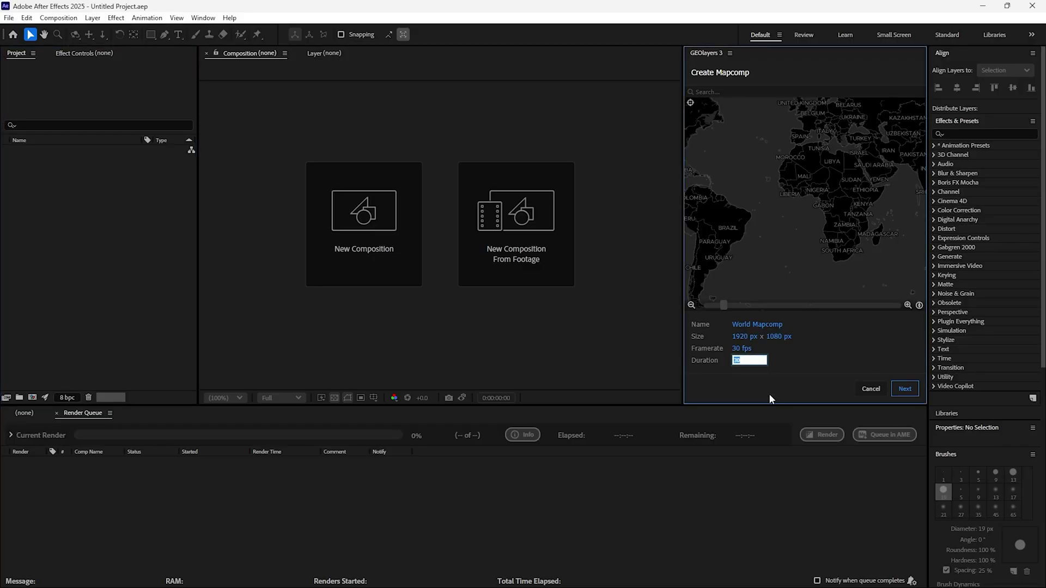
pyautogui.write('10')
pyautogui.press('Return')
pyautogui.click(905, 389)
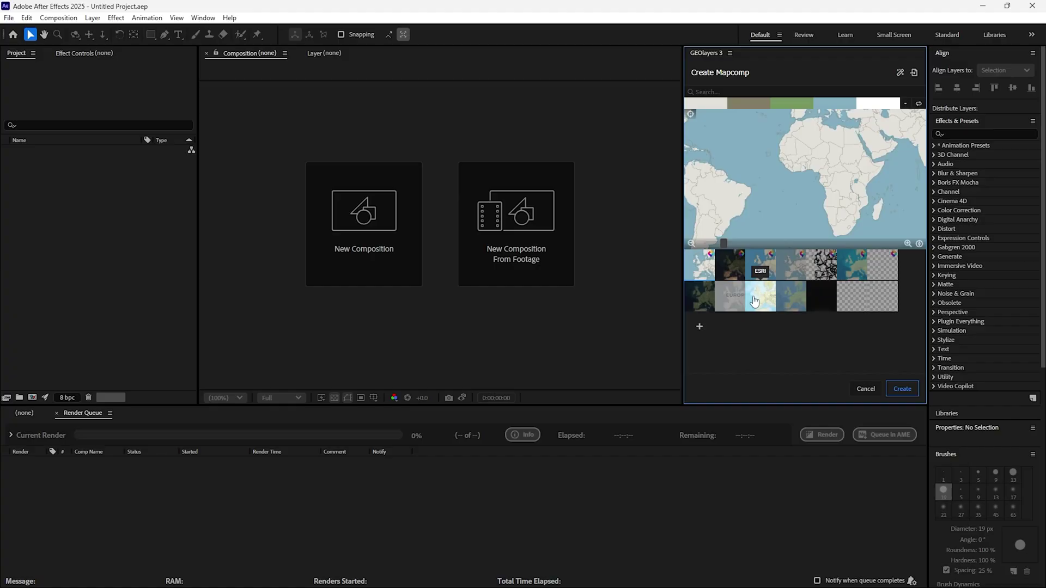
pyautogui.click(754, 301)
pyautogui.click(748, 267)
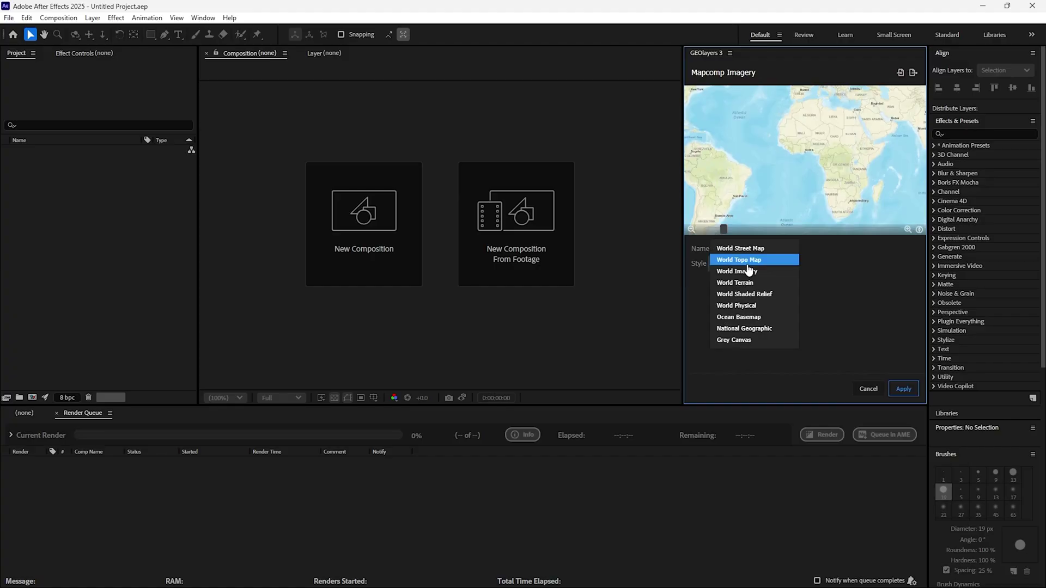
pyautogui.click(748, 272)
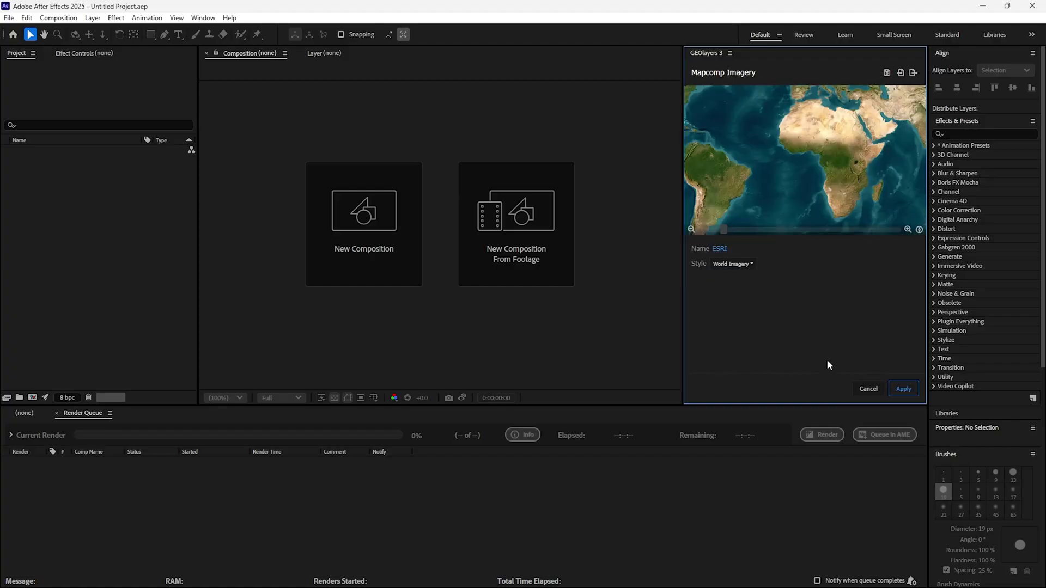
pyautogui.click(902, 390)
pyautogui.click(900, 390)
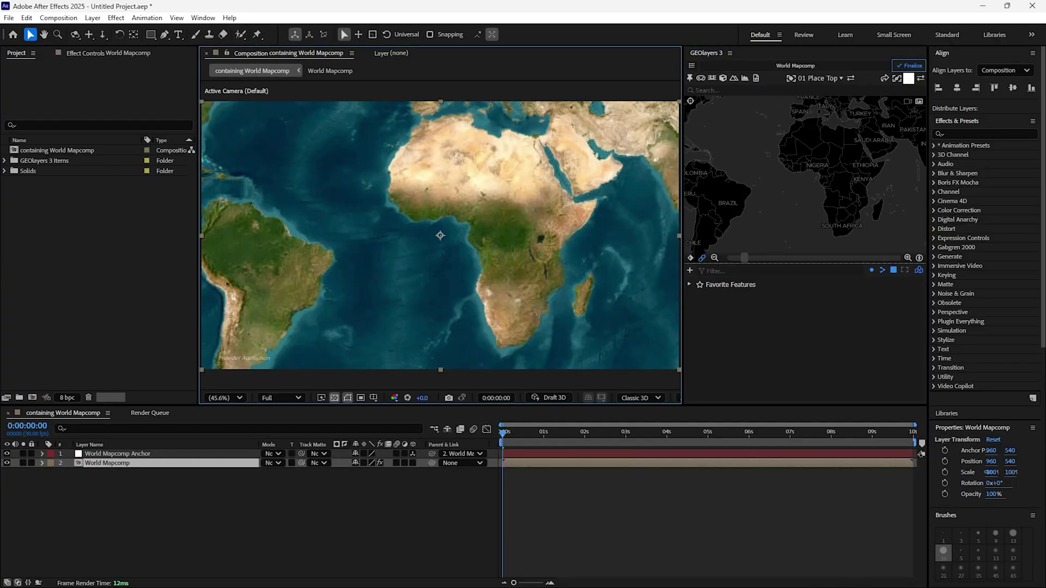
# Step: Add a new full-frame white solid layer to the composition
pyautogui.click(186, 492)
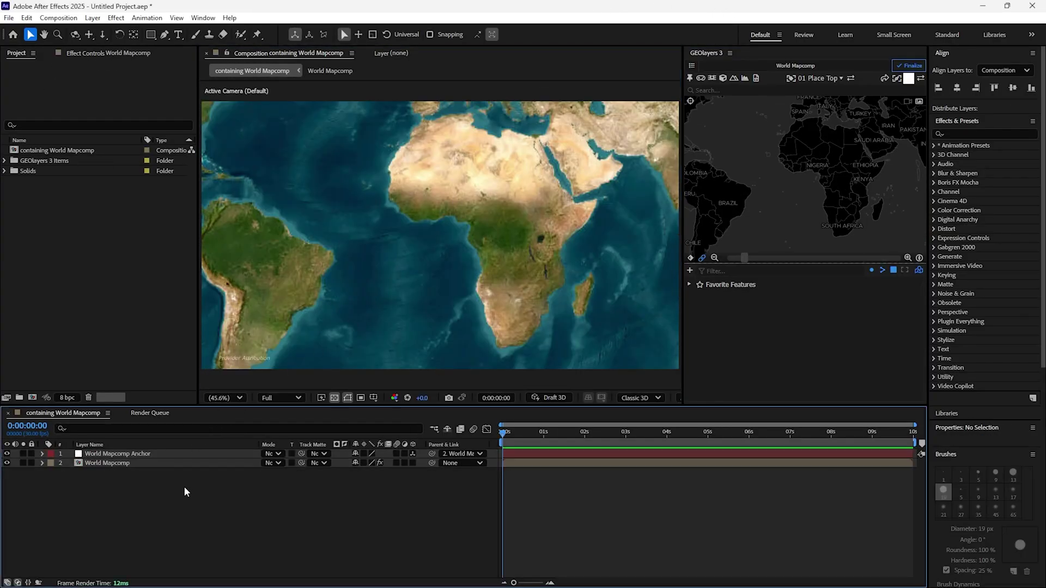
pyautogui.rightClick(304, 527)
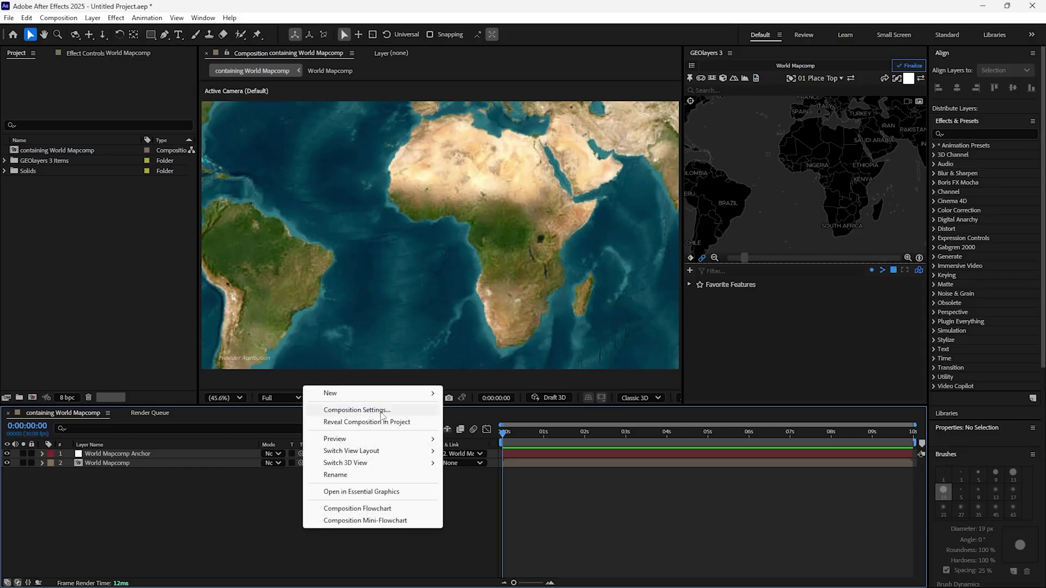
pyautogui.moveTo(393, 398)
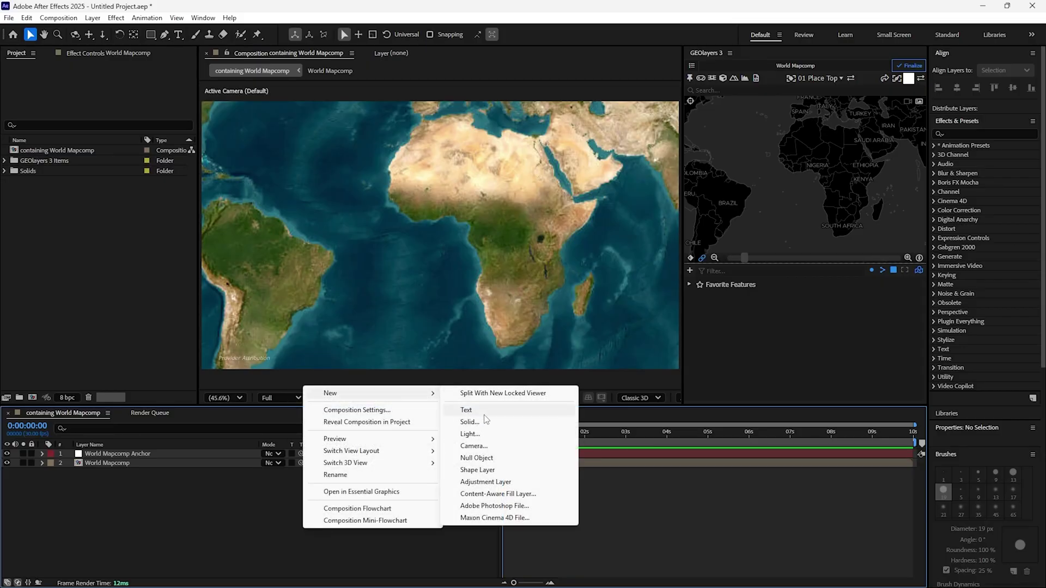
pyautogui.click(469, 422)
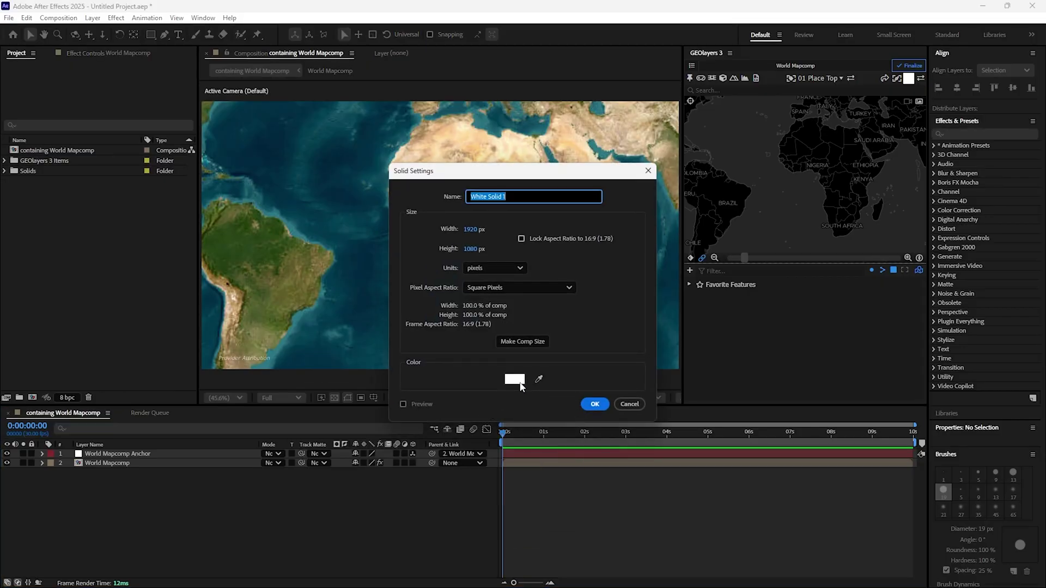
pyautogui.click(520, 382)
pyautogui.click(625, 236)
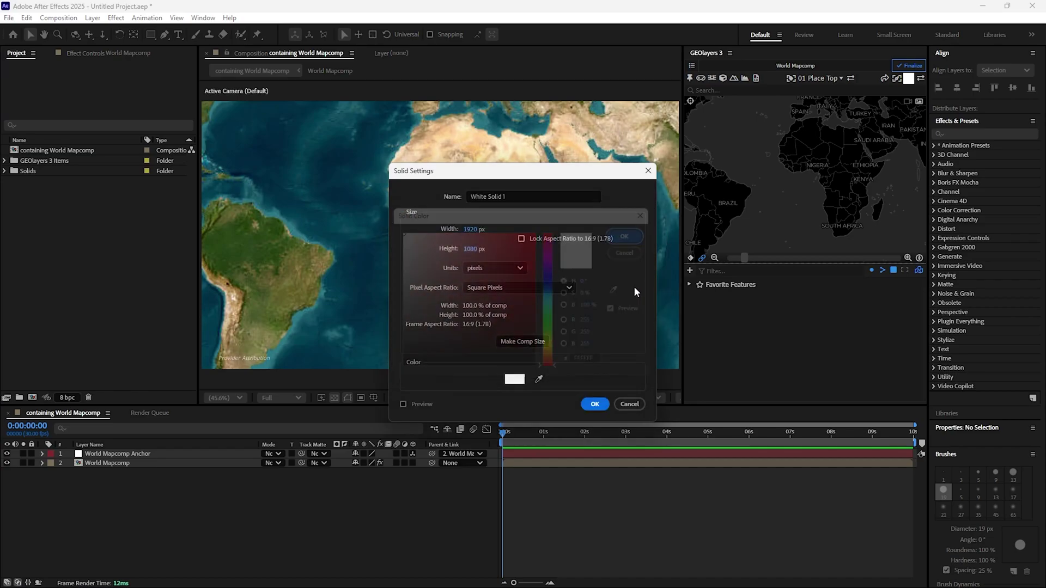
pyautogui.click(594, 403)
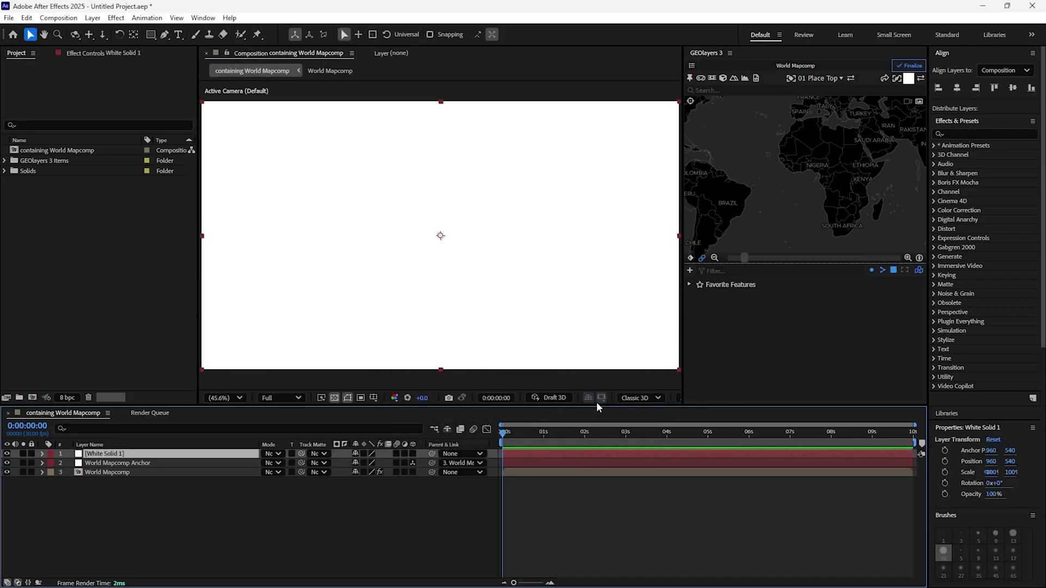
pyautogui.click(322, 510)
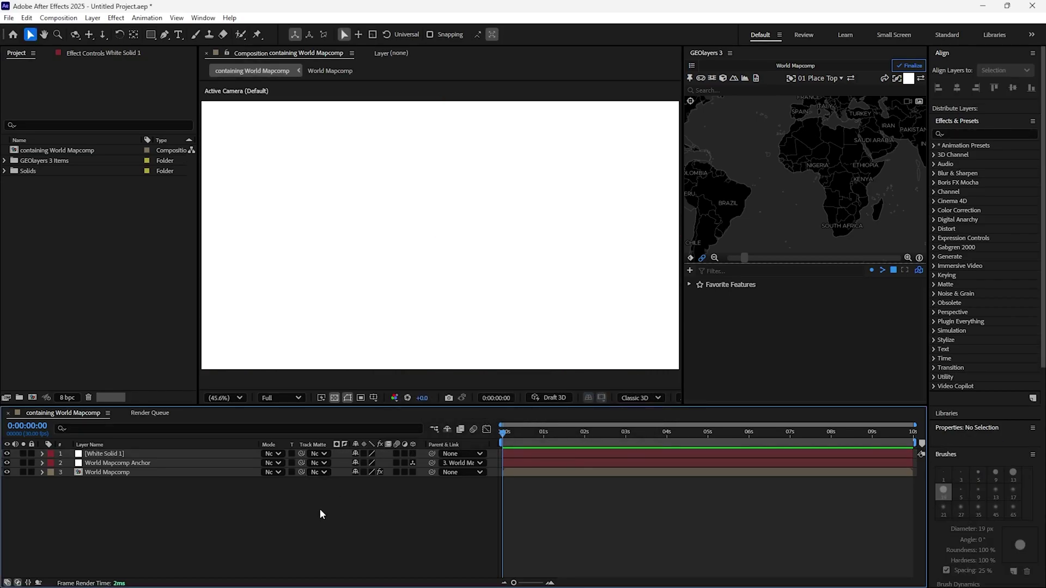
# Step: Rename the White Solid 1 layer to 'Clouds'
pyautogui.click(105, 457)
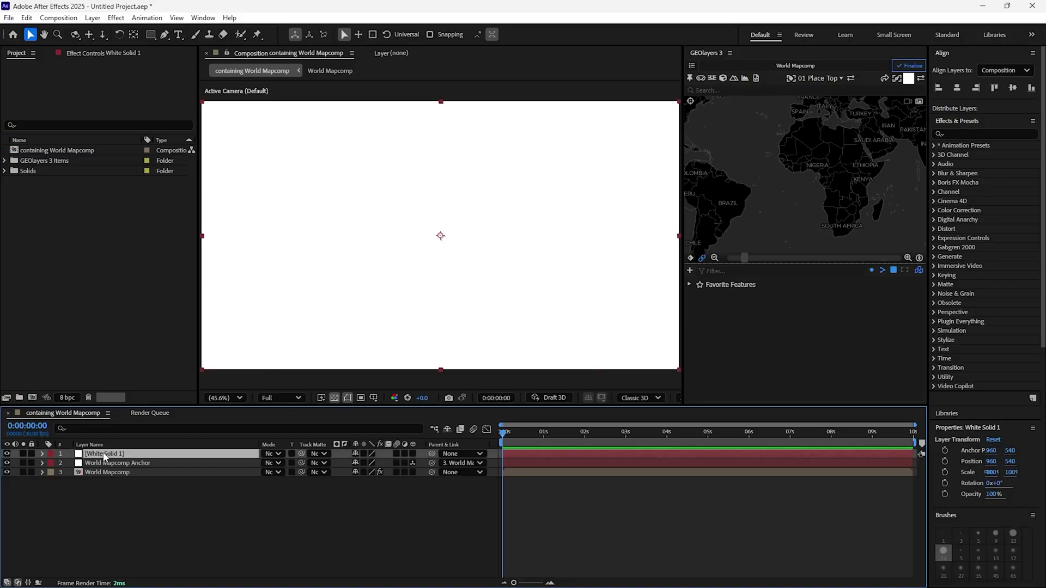
pyautogui.rightClick(105, 456)
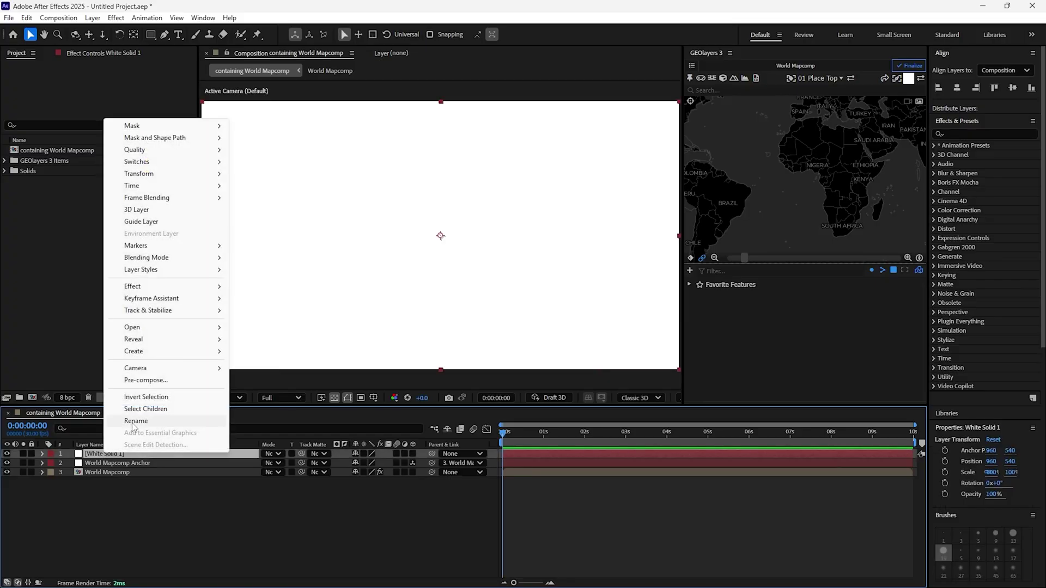
pyautogui.click(177, 452)
pyautogui.write('Clouds')
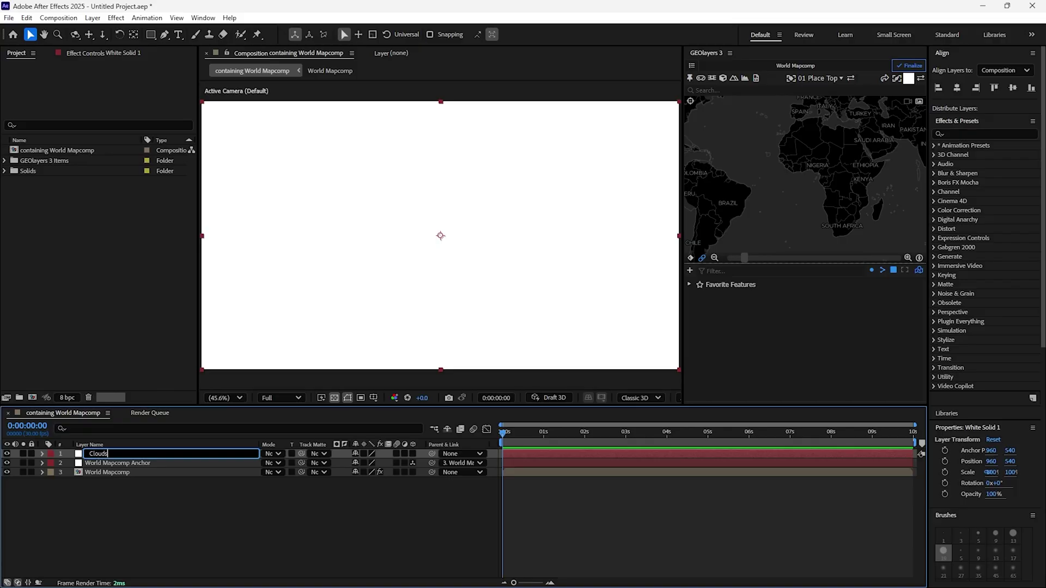
pyautogui.click(167, 514)
pyautogui.click(98, 454)
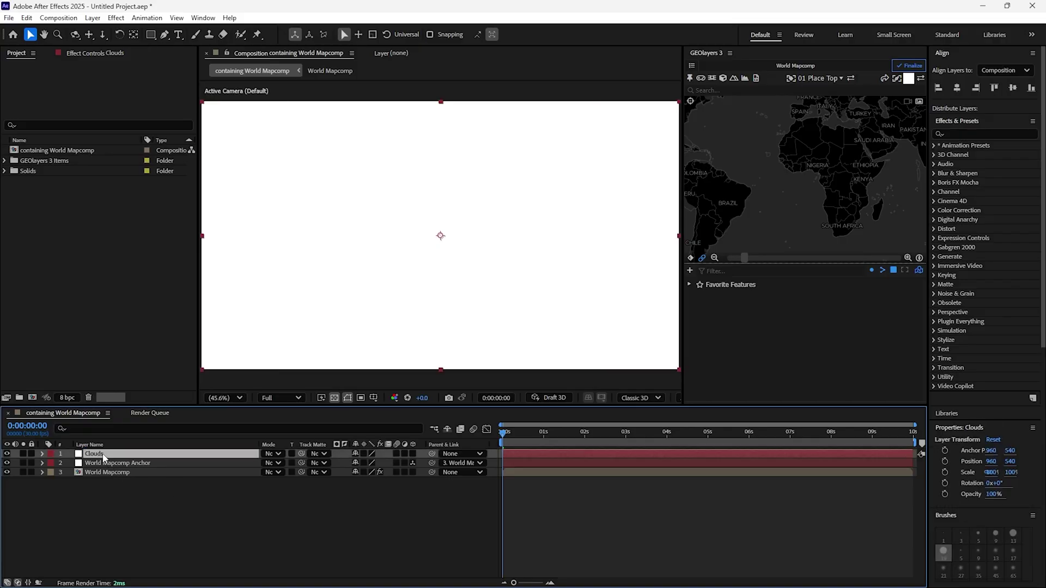
# Step: Draw the first cloud mask on Clouds and move it toward Africa's west coast
pyautogui.click(165, 34)
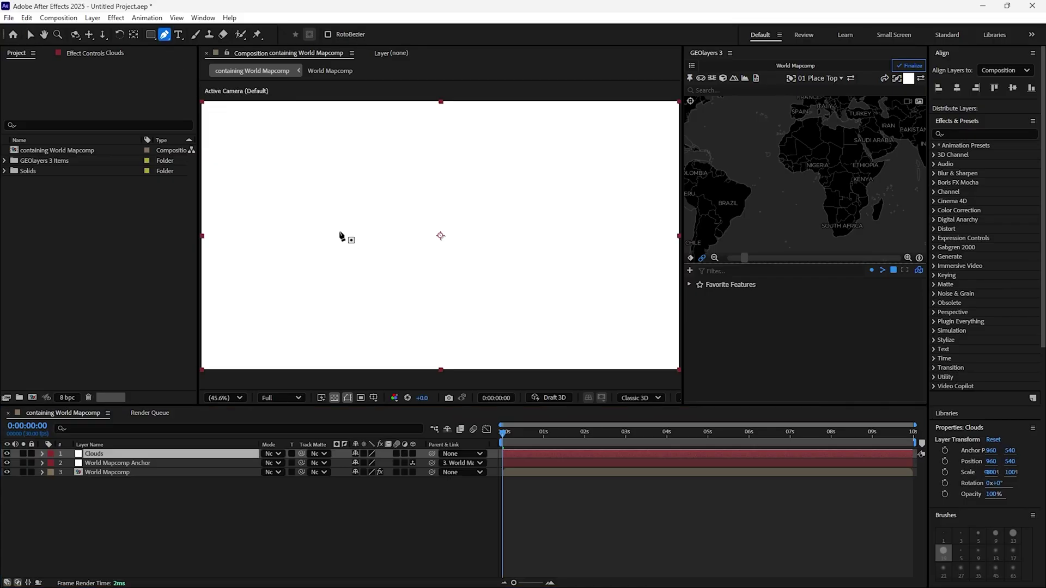
pyautogui.click(338, 227)
pyautogui.moveTo(310, 253); pyautogui.dragTo(361, 235)
pyautogui.click(338, 227)
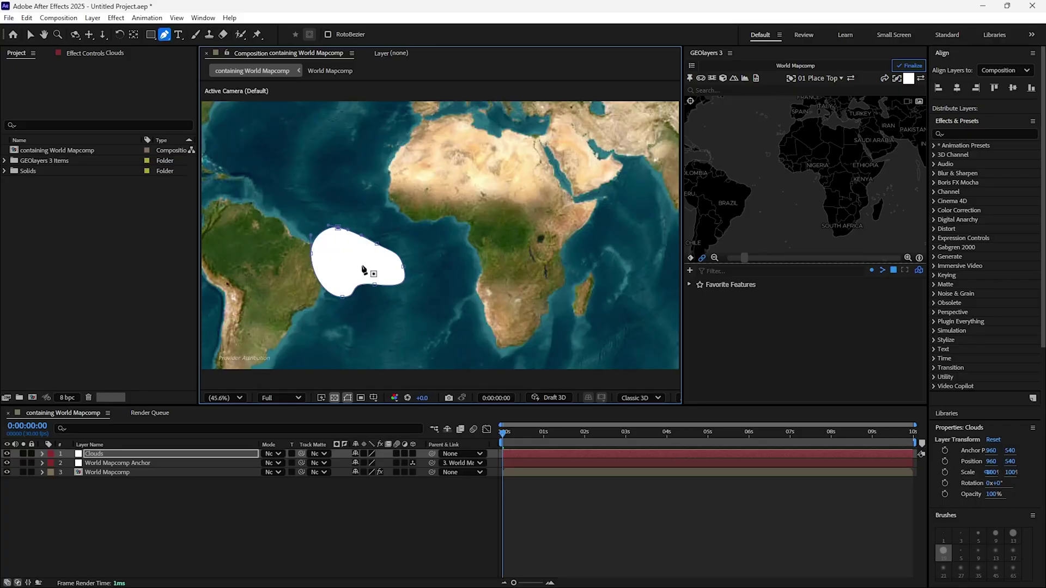
pyautogui.press('v')
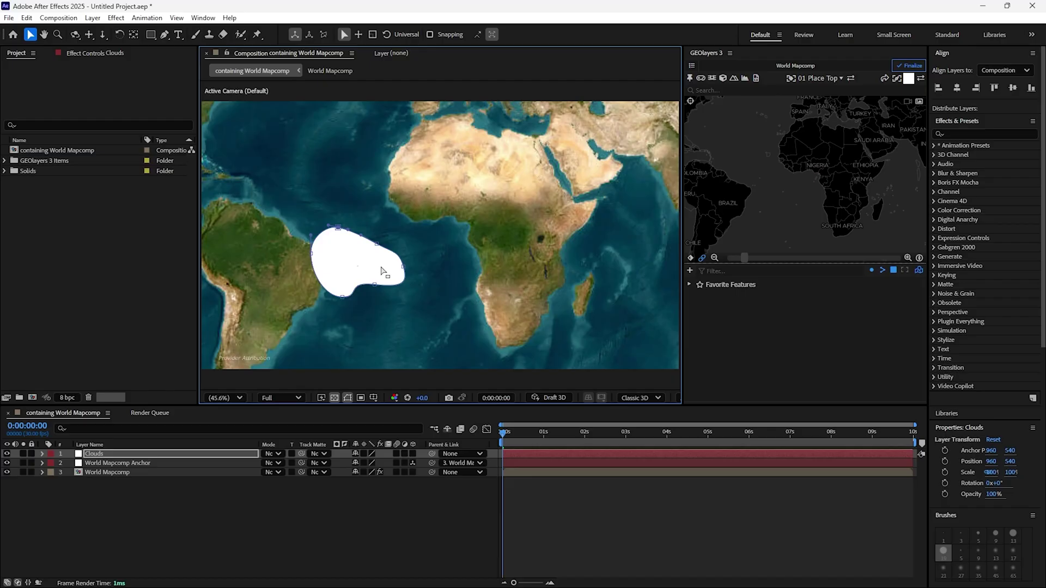
pyautogui.click(376, 272)
pyautogui.moveTo(396, 269); pyautogui.dragTo(465, 274)
pyautogui.click(133, 456)
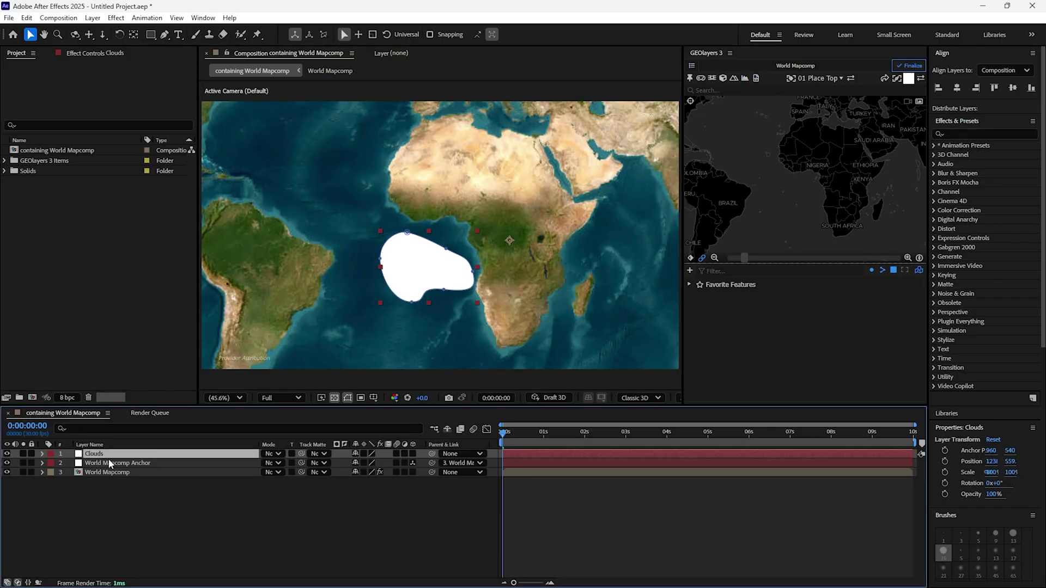
# Step: Draw two more cloud masks, one over East Africa and one over southern Africa
pyautogui.click(164, 35)
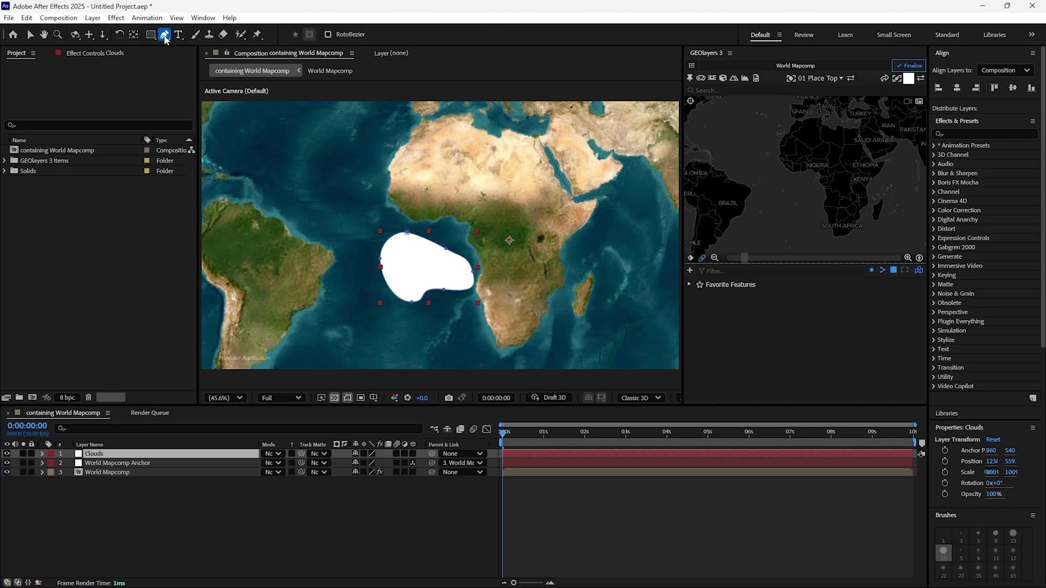
pyautogui.moveTo(543, 209); pyautogui.dragTo(556, 260)
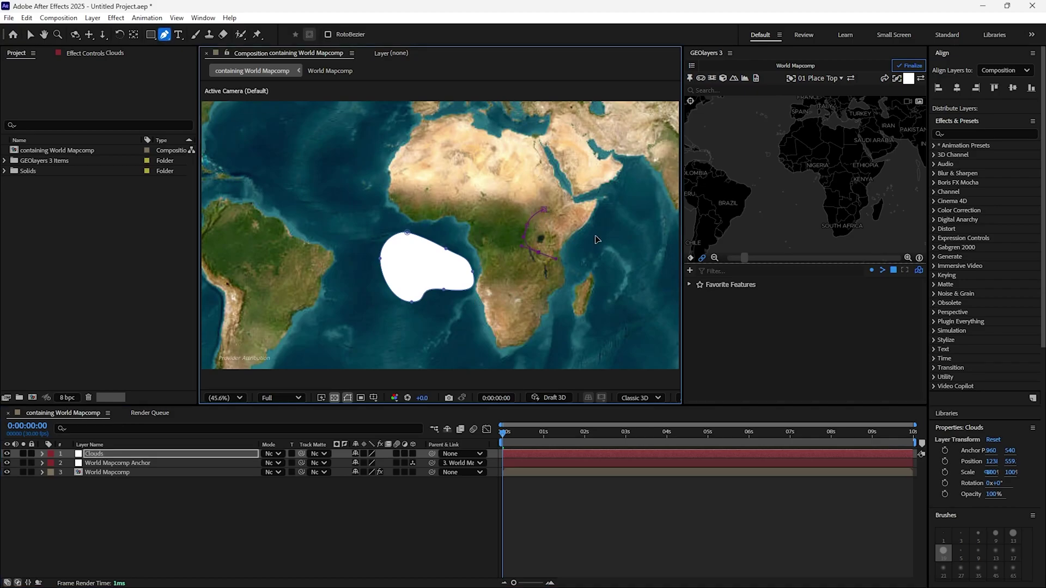
pyautogui.click(543, 209)
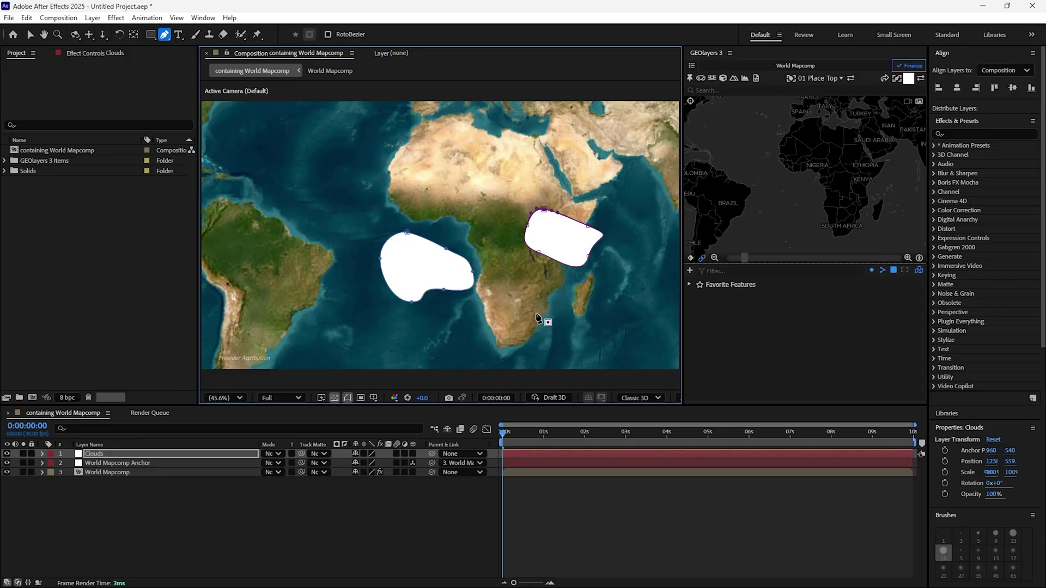
pyautogui.moveTo(528, 326); pyautogui.dragTo(641, 321)
pyautogui.click(630, 310)
pyautogui.click(600, 295)
pyautogui.click(580, 294)
pyautogui.moveTo(554, 299); pyautogui.dragTo(529, 345)
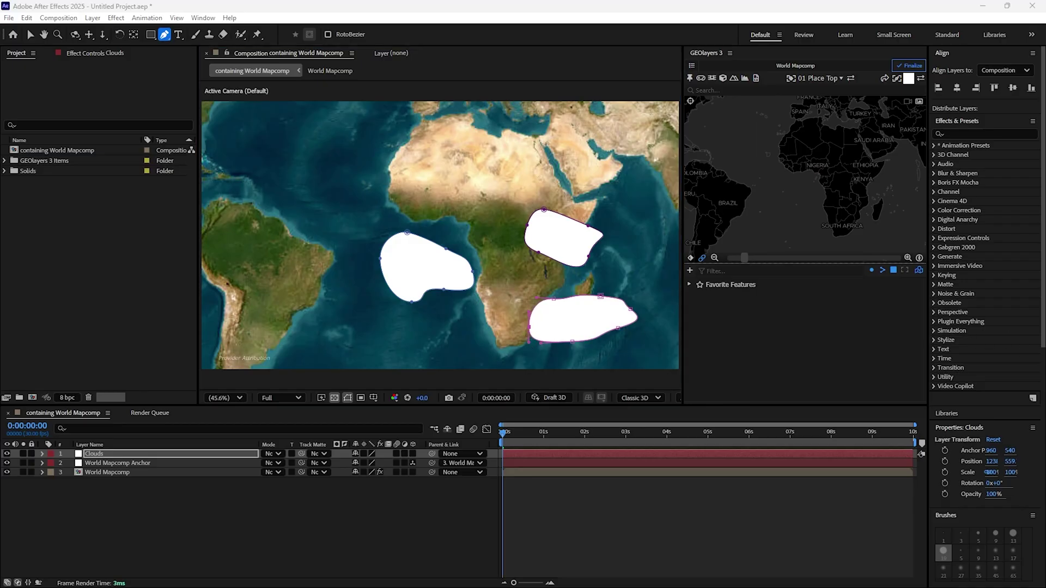
pyautogui.click(53, 499)
# Step: Link the Mask Feather of Masks 2 and 3 to Mask 1's feather
pyautogui.click(42, 454)
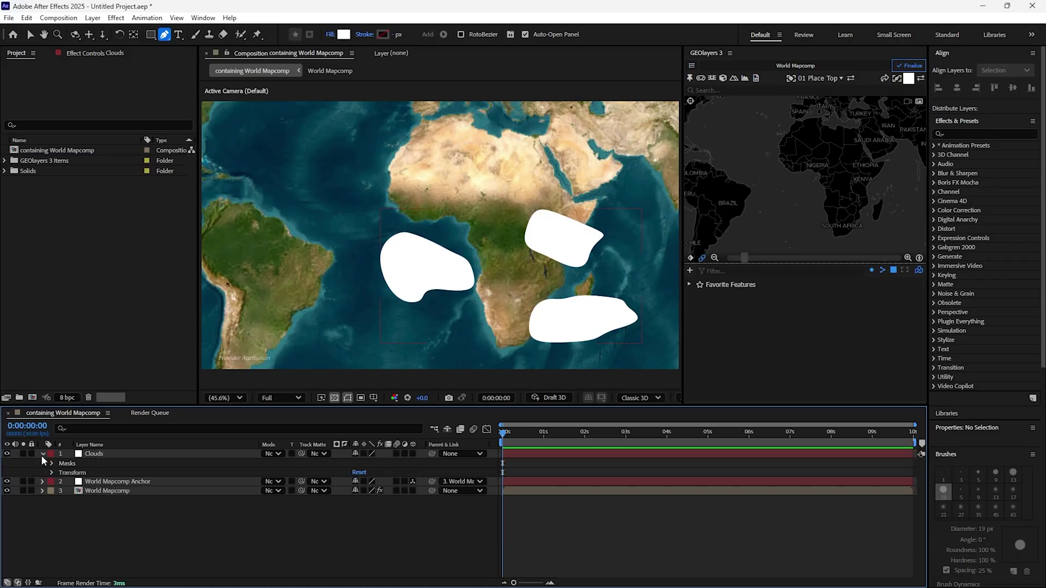
pyautogui.click(52, 463)
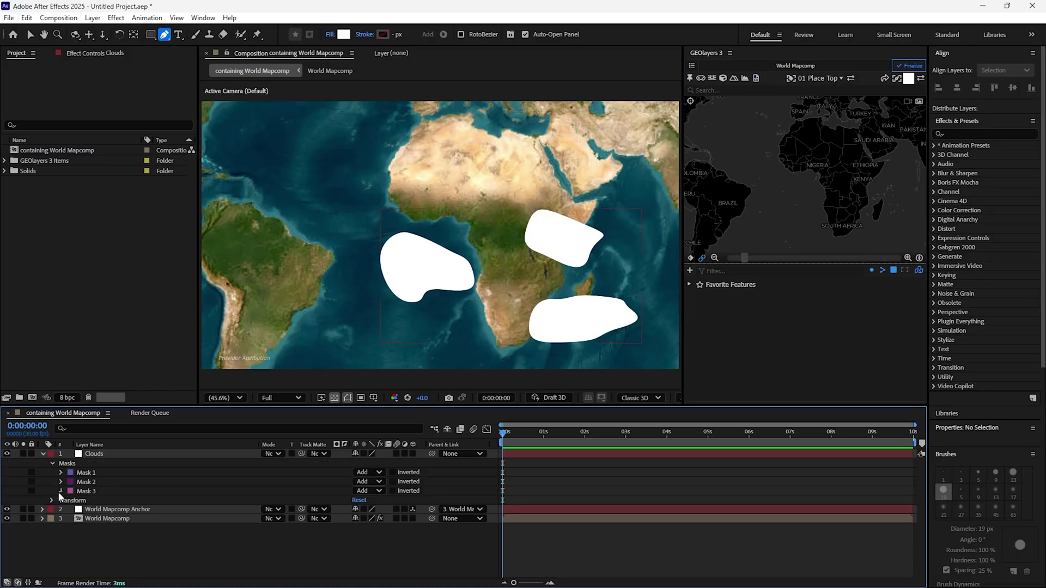
pyautogui.click(61, 491)
pyautogui.click(61, 481)
pyautogui.click(61, 472)
pyautogui.scroll(-3, 142, 488)
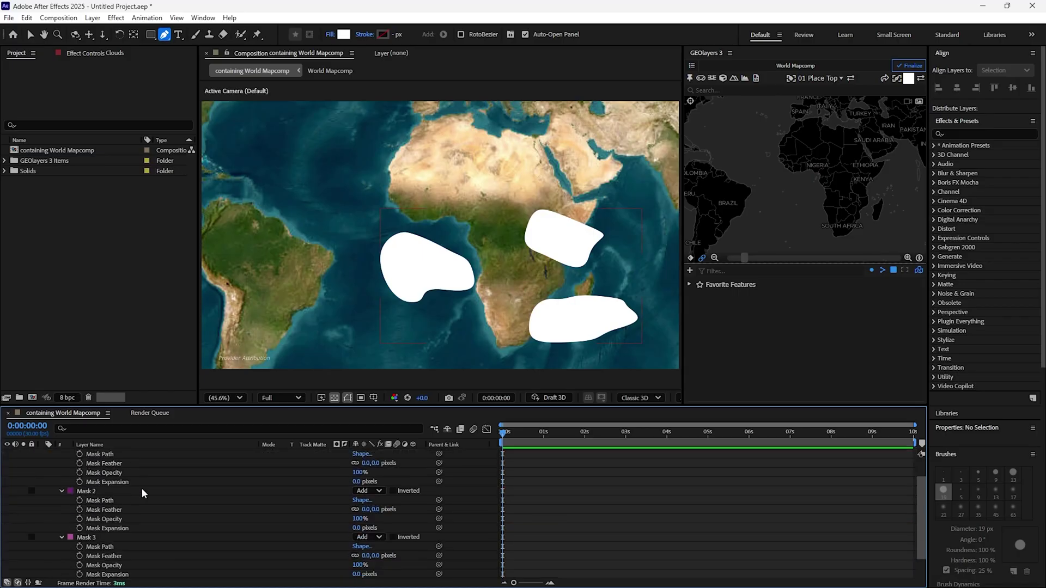
pyautogui.moveTo(187, 408); pyautogui.dragTo(186, 329)
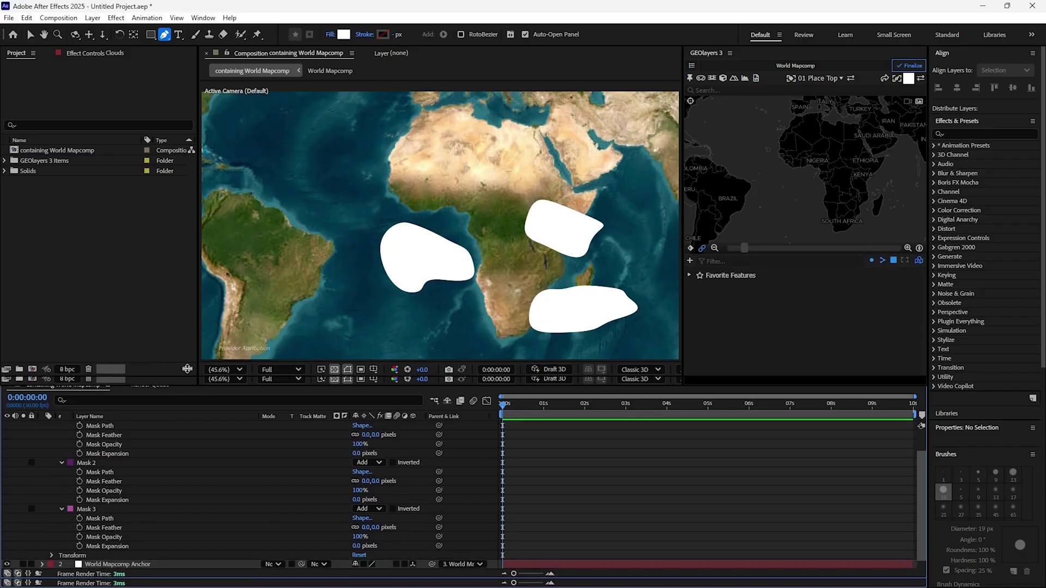
pyautogui.click(124, 504)
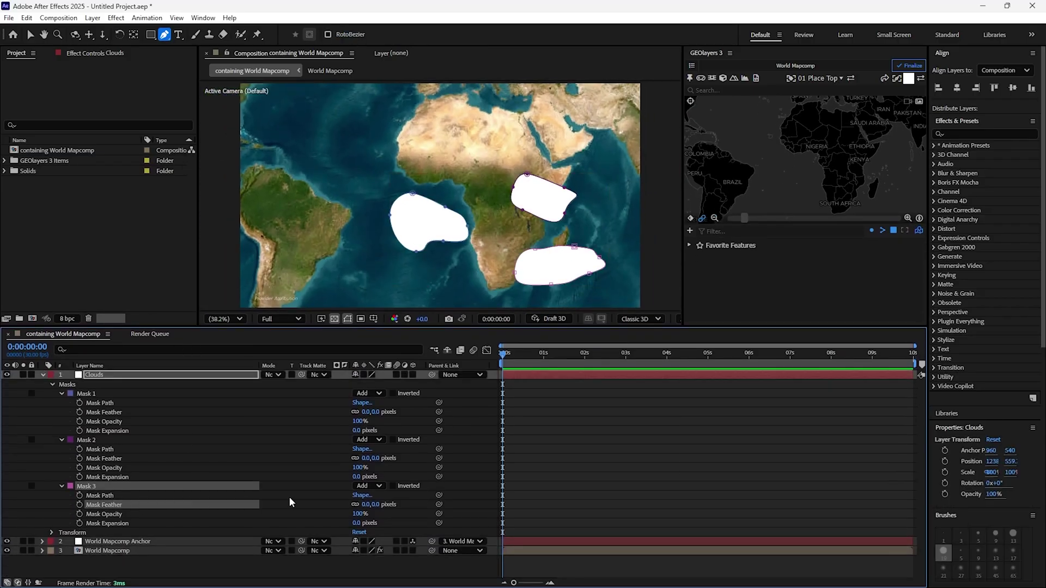
pyautogui.moveTo(438, 506); pyautogui.dragTo(166, 414)
pyautogui.click(115, 458)
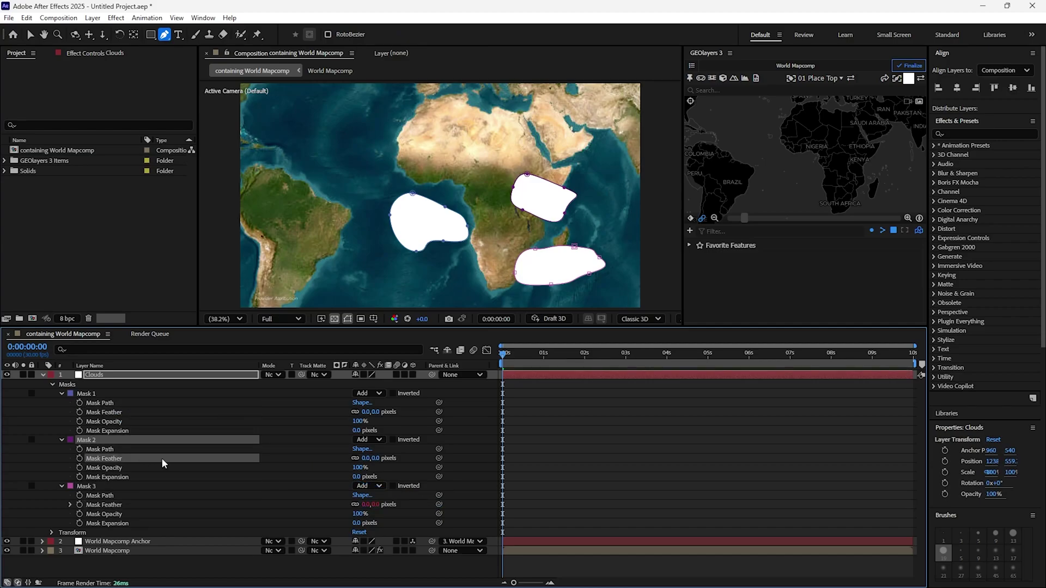
pyautogui.moveTo(438, 458); pyautogui.dragTo(126, 411)
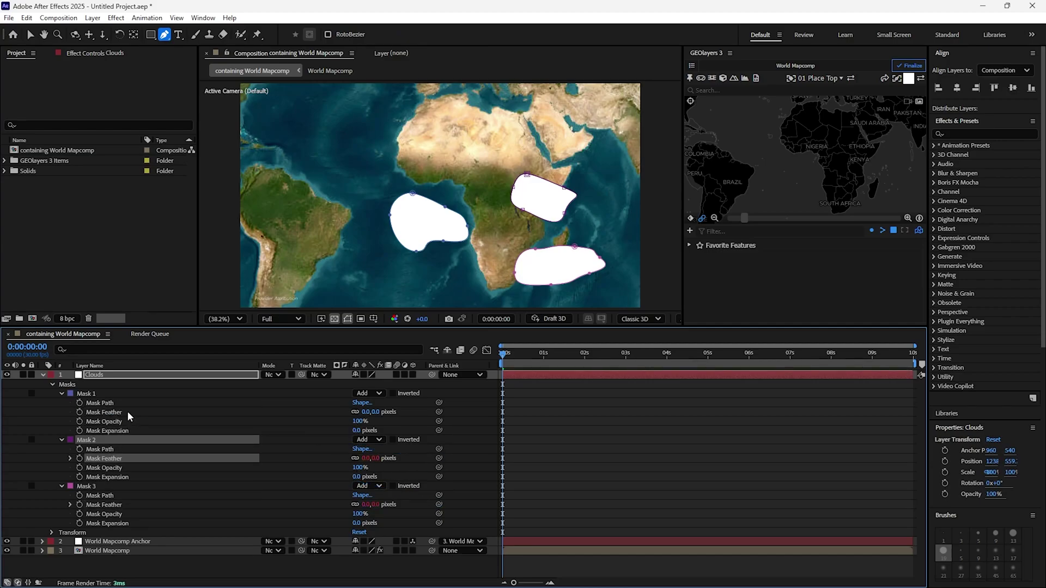
# Step: Set Mask 1's feather to 60 pixels so all three cloud masks soften
pyautogui.click(365, 413)
pyautogui.press('Return')
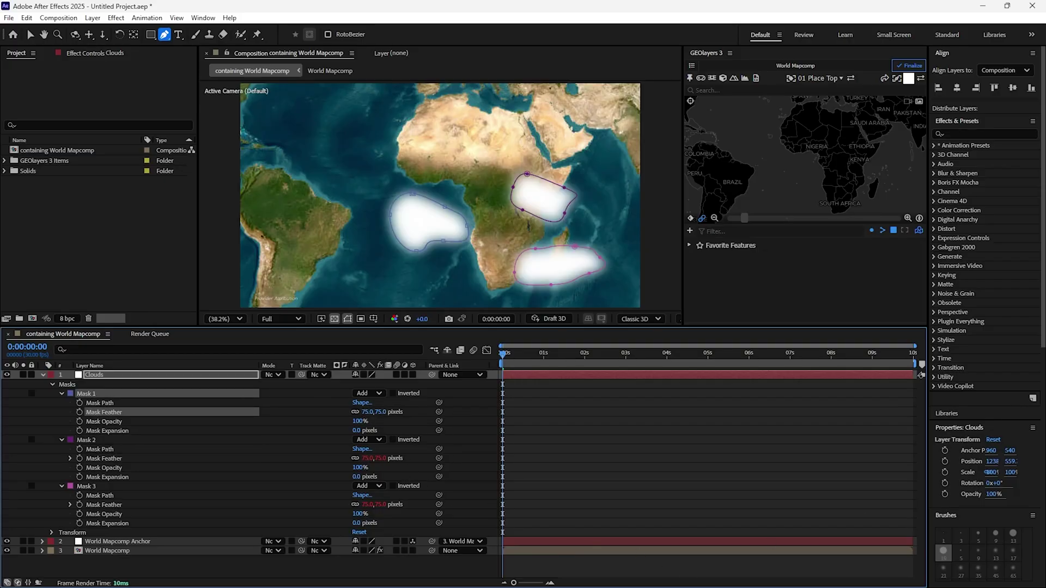
pyautogui.click(368, 412)
pyautogui.press('Return')
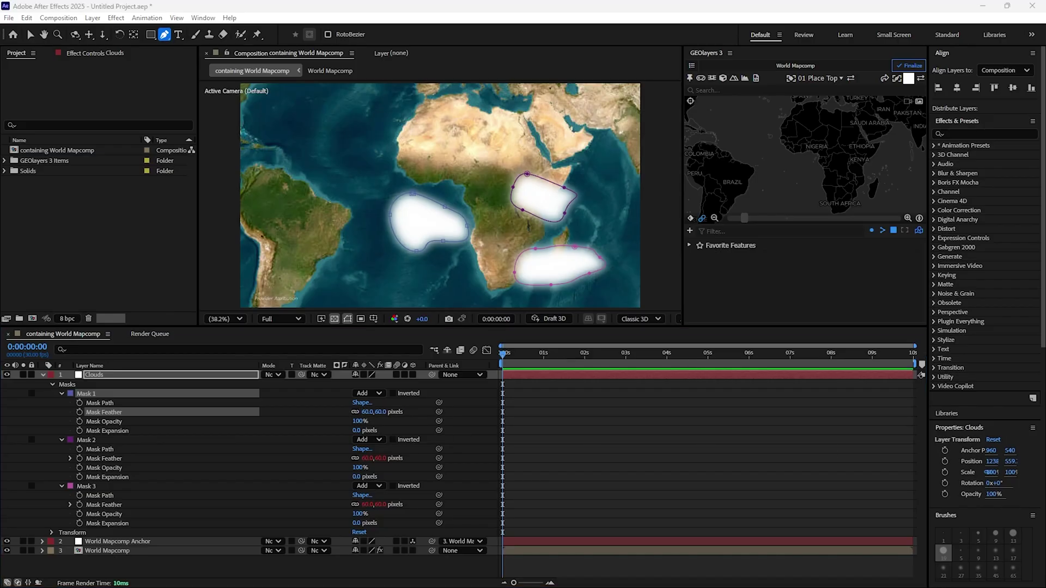
pyautogui.click(960, 133)
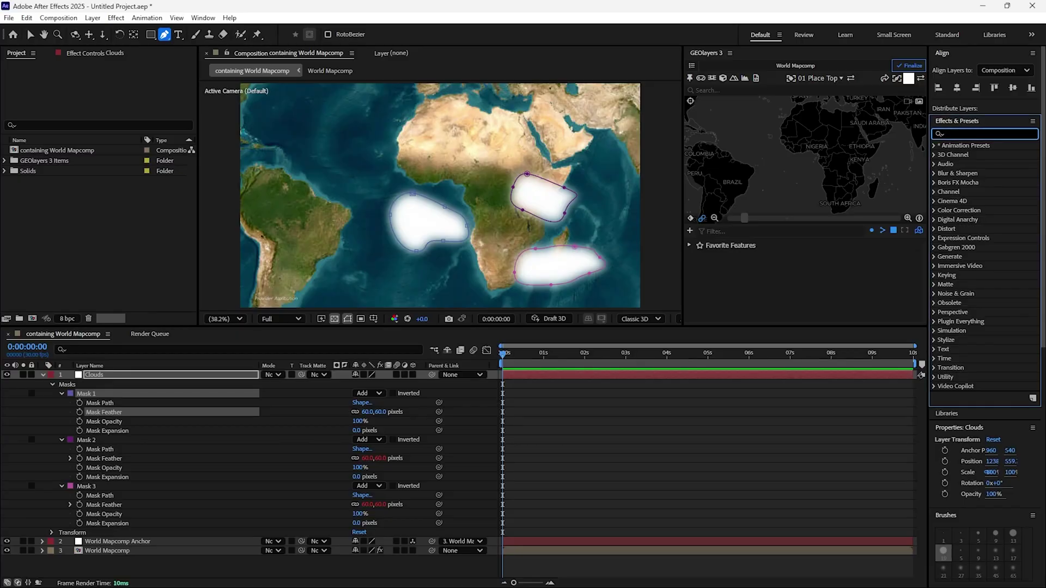
# Step: Apply the Turbulent Displace effect to the Clouds layer
pyautogui.write('turbu')
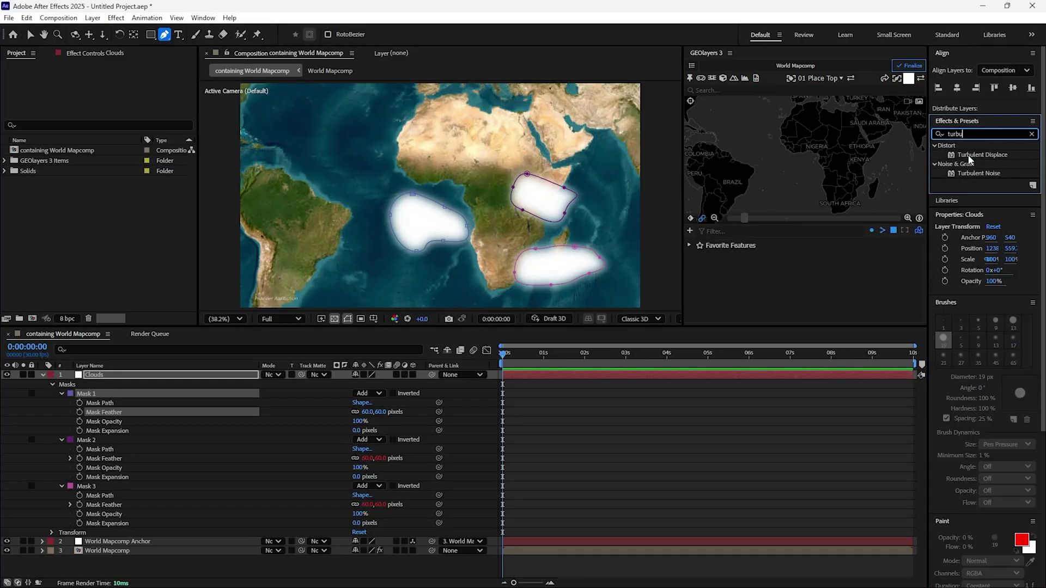
pyautogui.moveTo(968, 158); pyautogui.dragTo(48, 379)
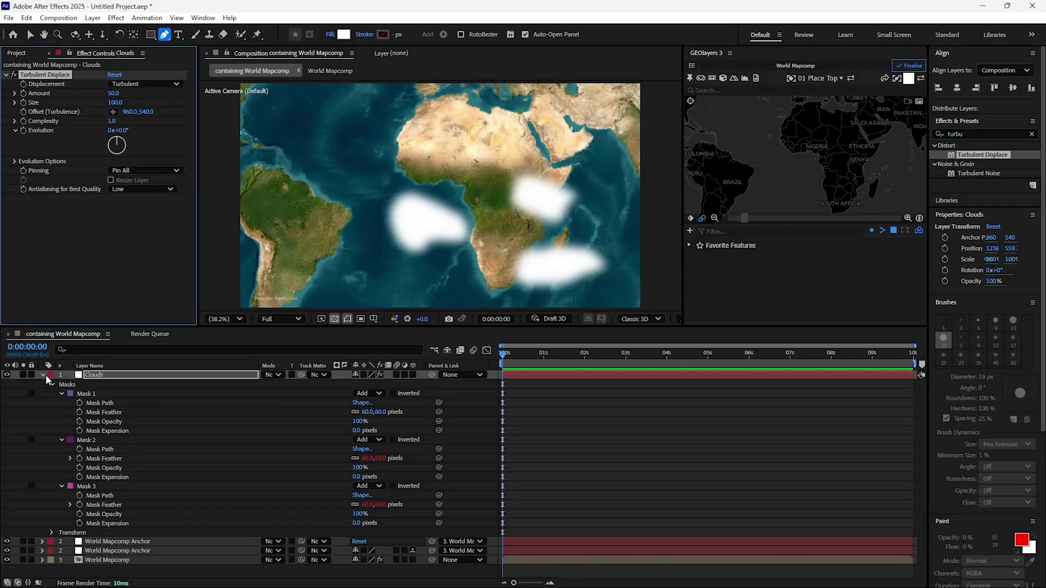
pyautogui.press('v')
pyautogui.click(43, 375)
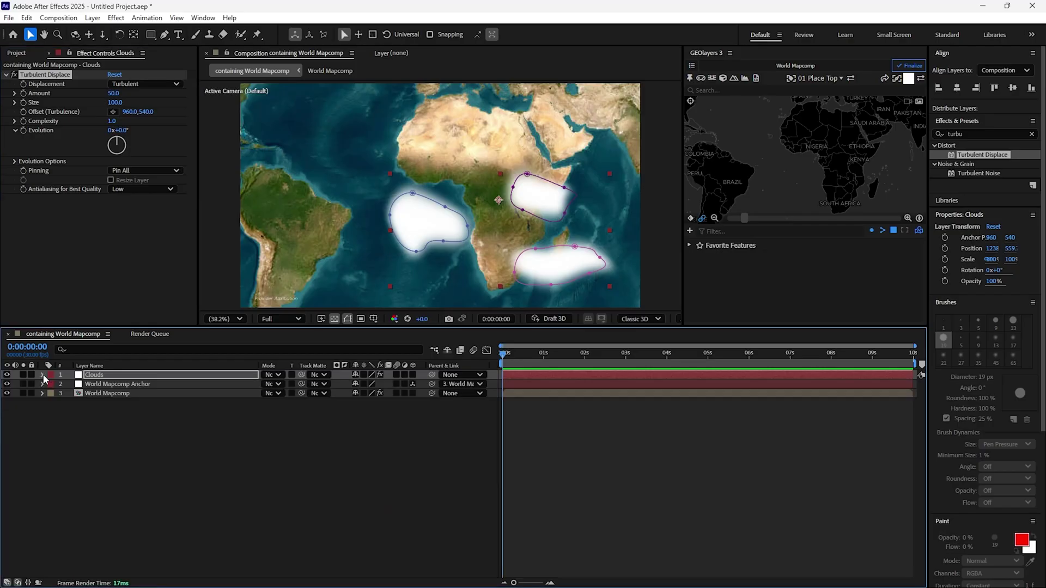
# Step: Set Turbulent Displace to Complexity 10, Amount 100 and Size 60
pyautogui.click(111, 121)
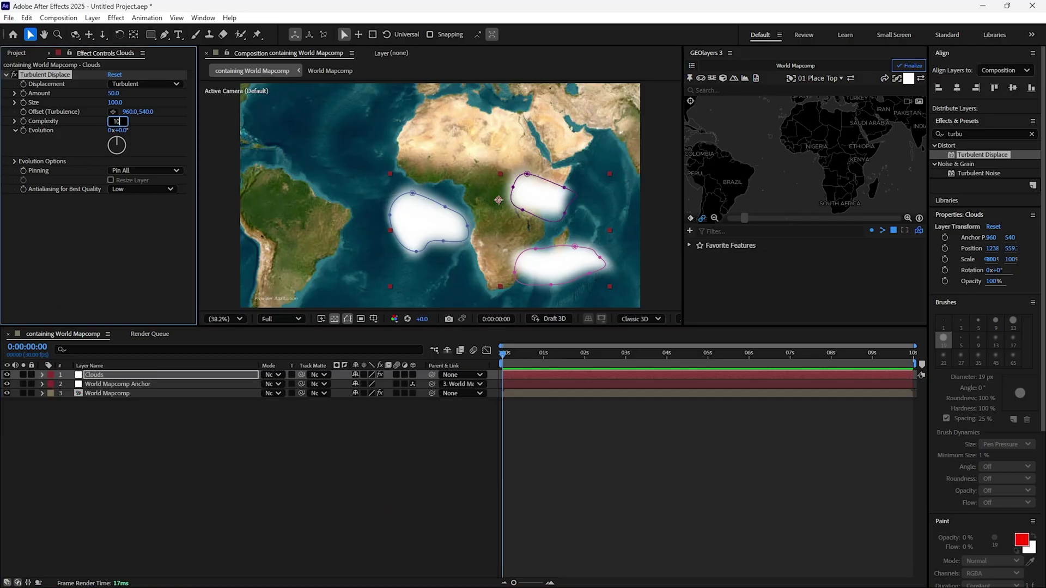
pyautogui.write('10')
pyautogui.press('Return')
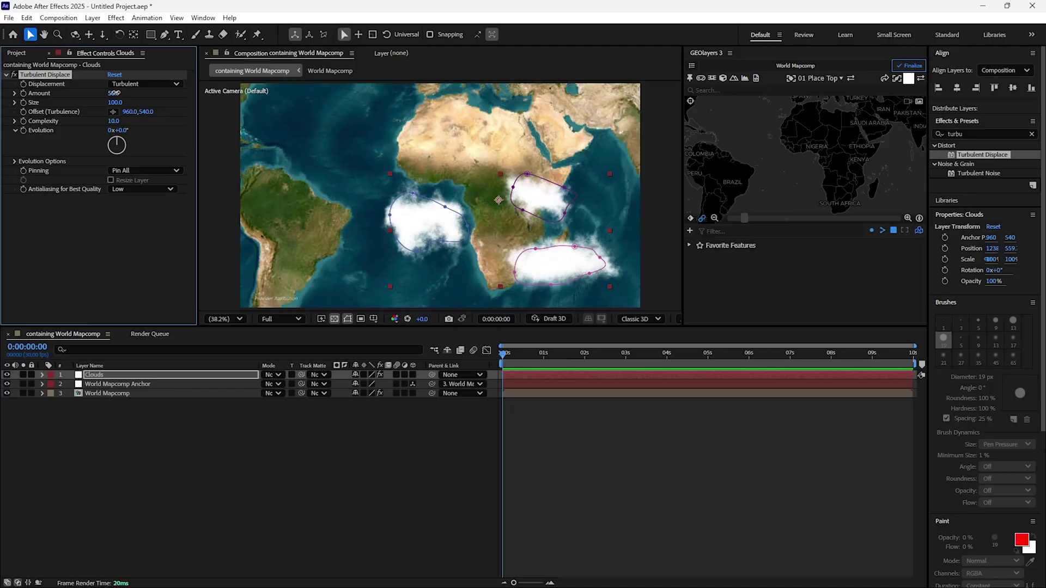
pyautogui.click(114, 94)
pyautogui.press('Return')
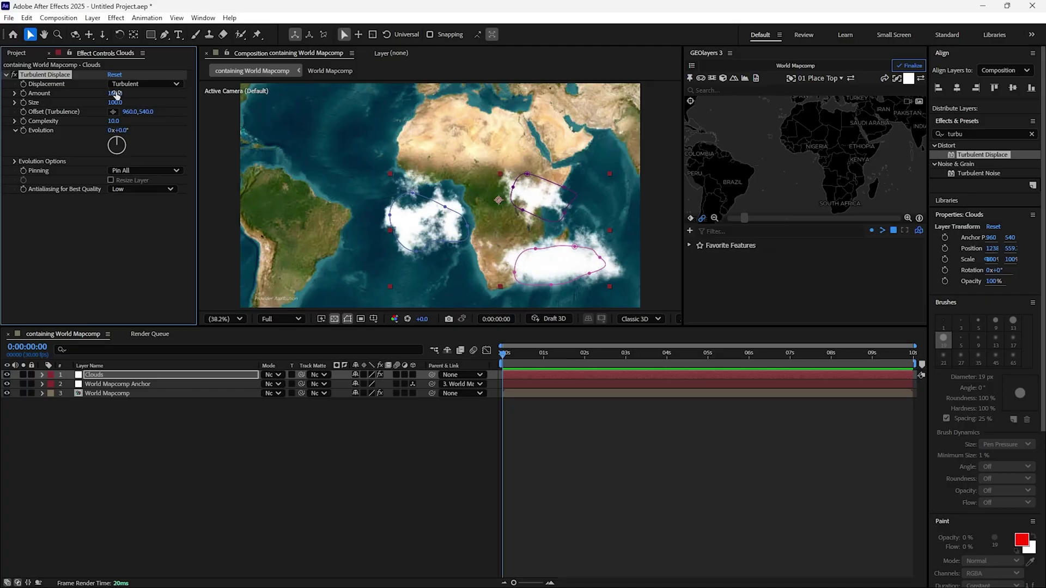
pyautogui.click(115, 102)
pyautogui.press('Return')
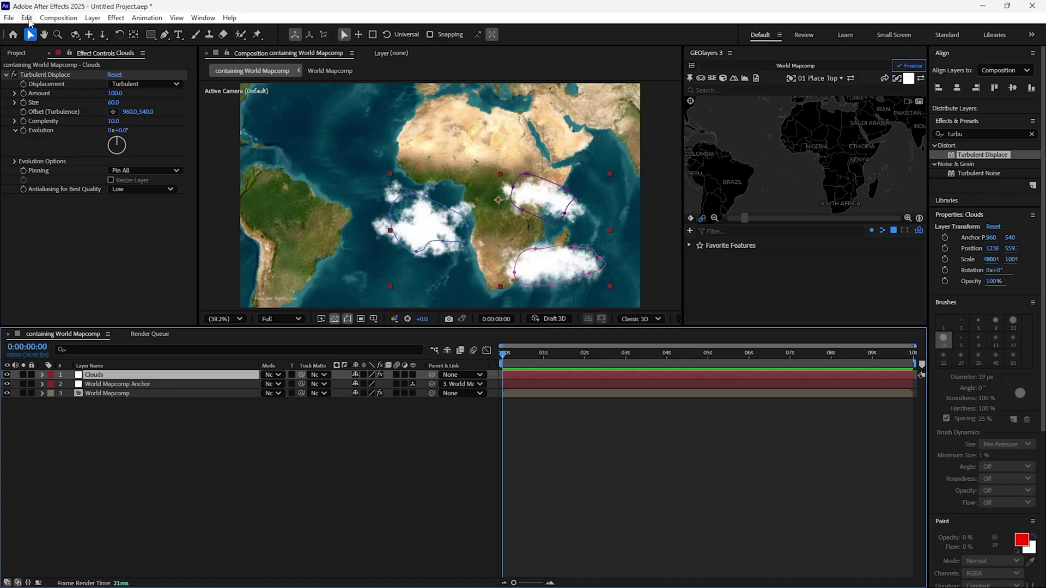
# Step: Copy Clouds with Property Links and paste it as a linked Clouds 2 layer
pyautogui.click(27, 18)
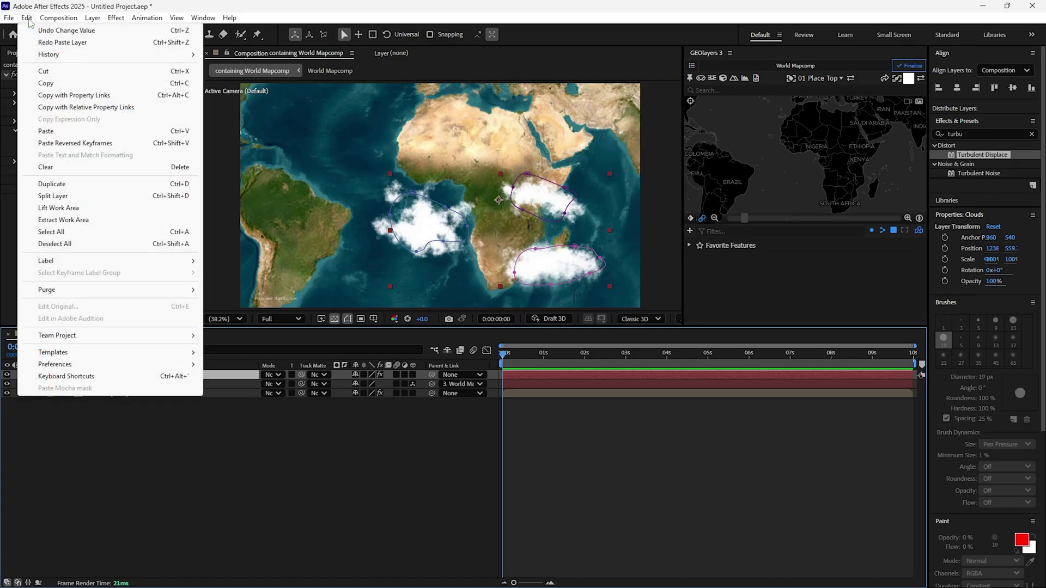
pyautogui.click(79, 96)
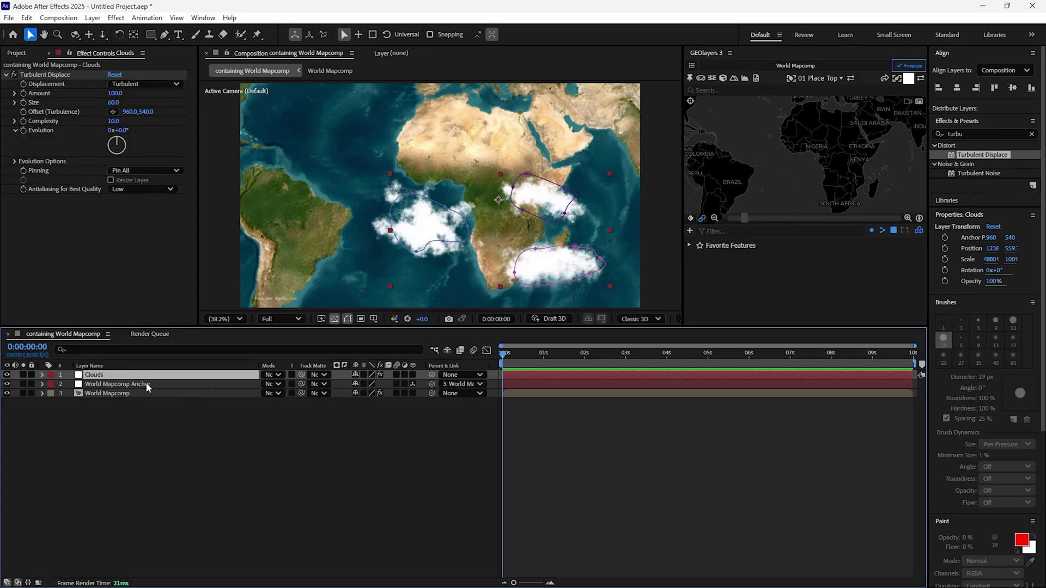
pyautogui.hotkey('ctrl', 'v')
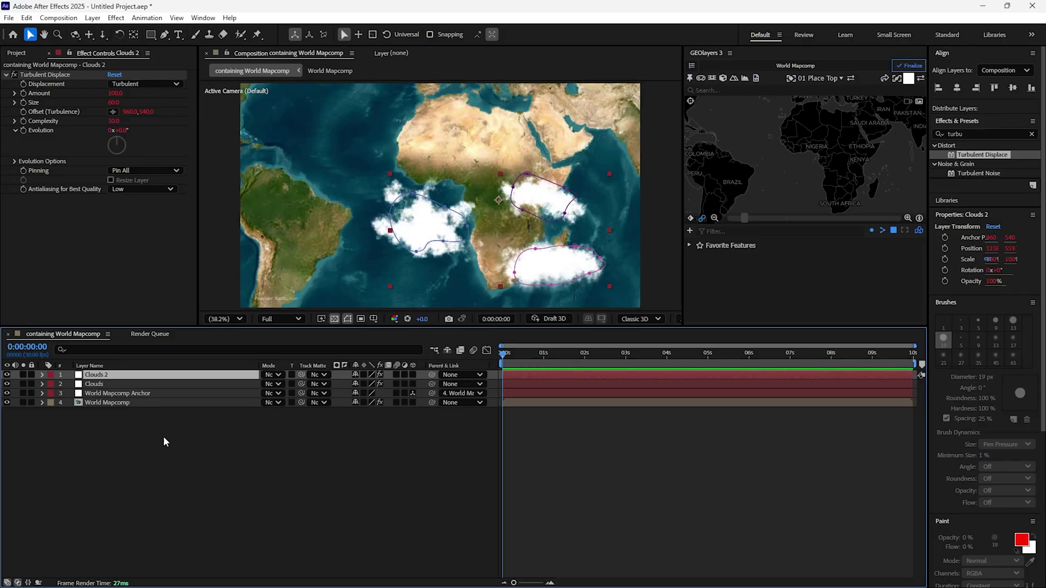
pyautogui.click(163, 438)
pyautogui.click(102, 377)
# Step: Apply Drop Shadow to Clouds 2 with Shadow Only enabled
pyautogui.click(976, 133)
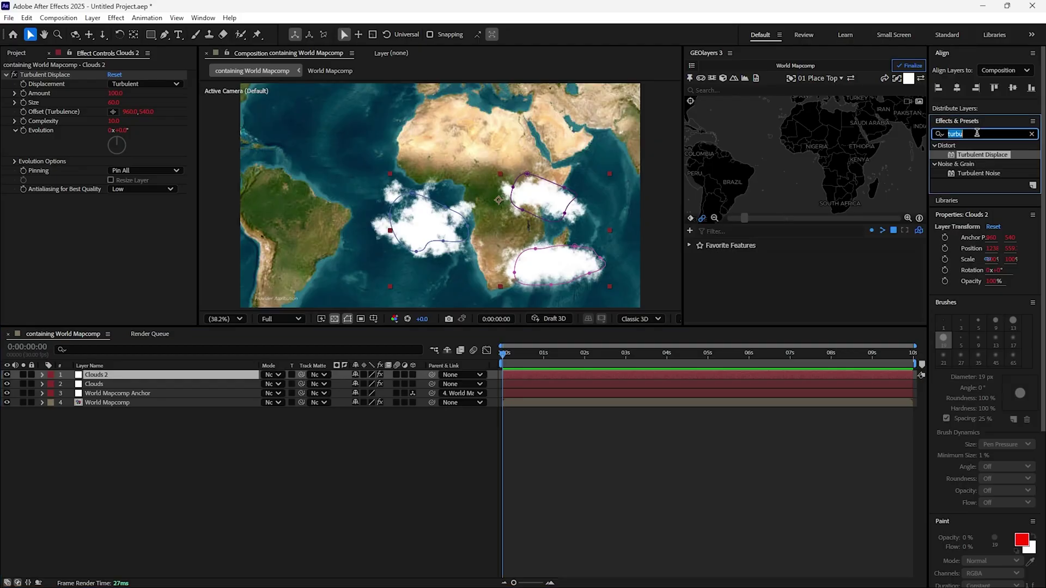
pyautogui.write('drop')
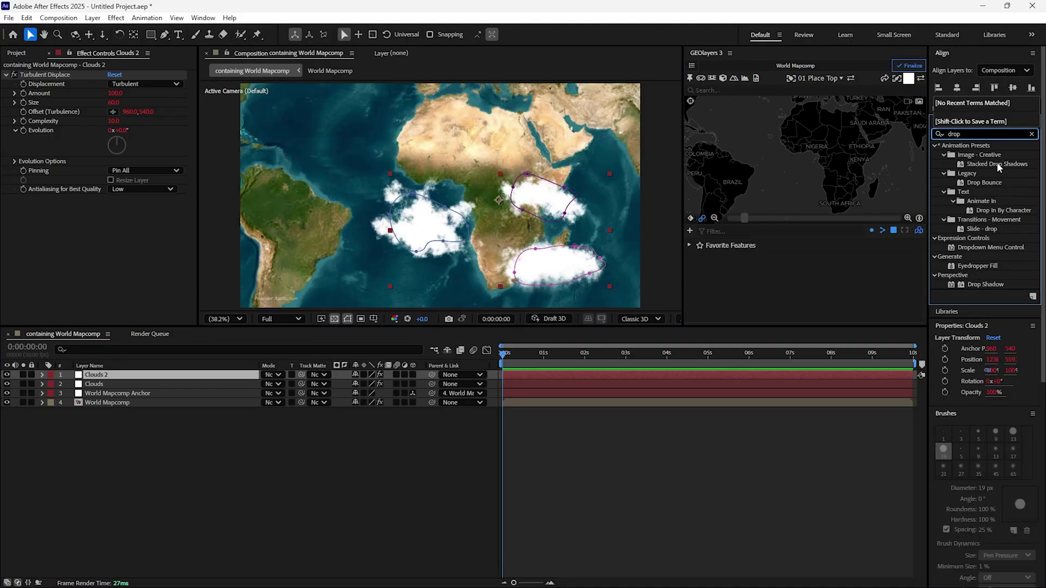
pyautogui.write(' s')
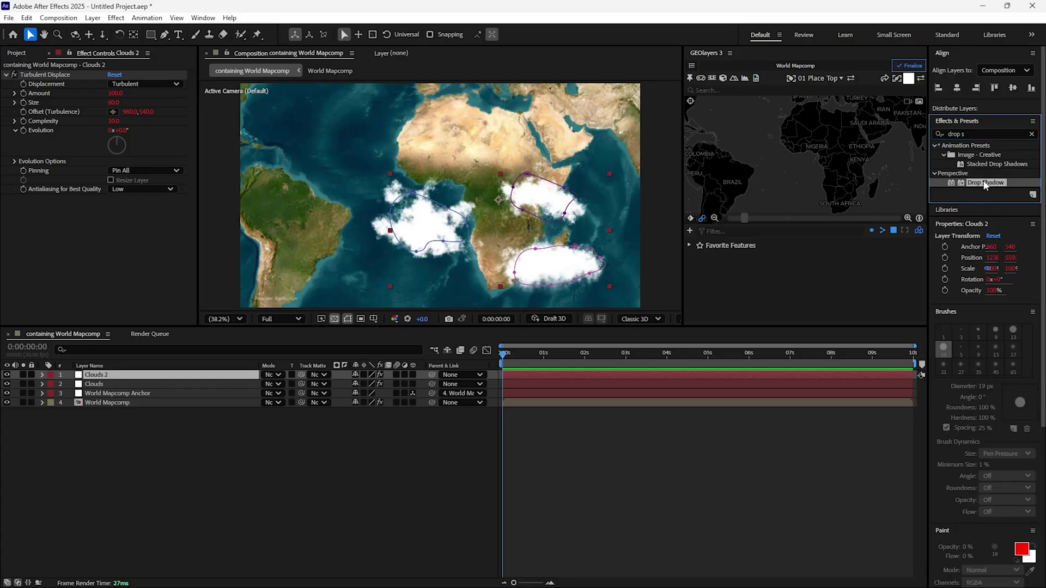
pyautogui.moveTo(984, 183); pyautogui.dragTo(104, 376)
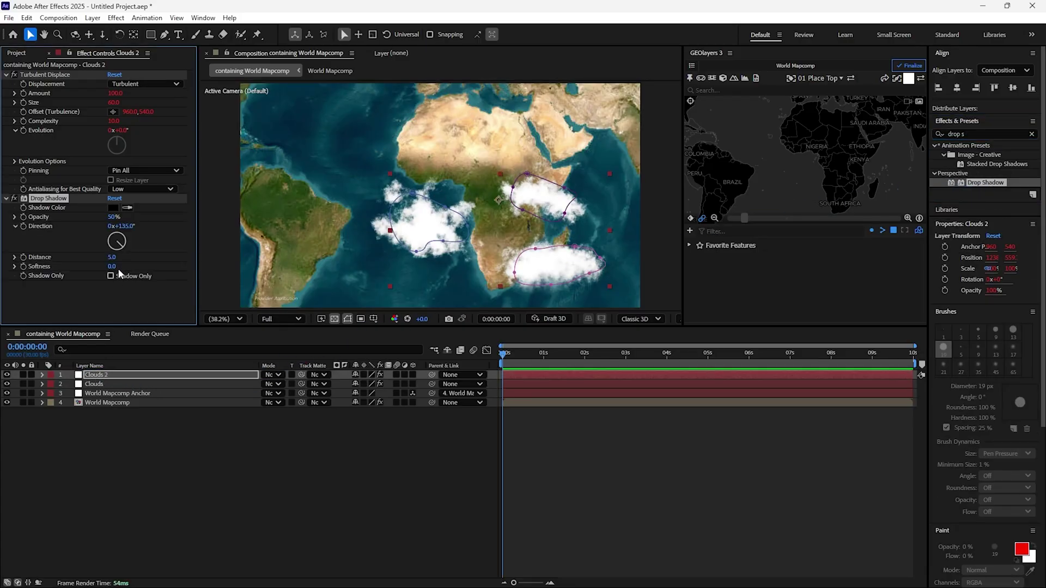
pyautogui.click(111, 276)
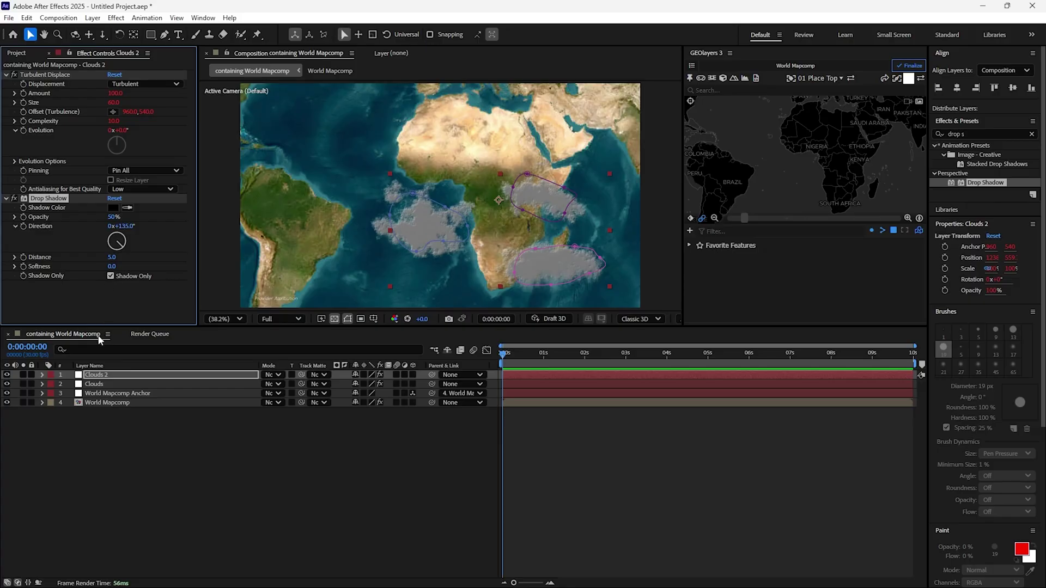
# Step: With Clouds hidden, set the shadow Distance to 50 and Softness to 20
pyautogui.click(7, 385)
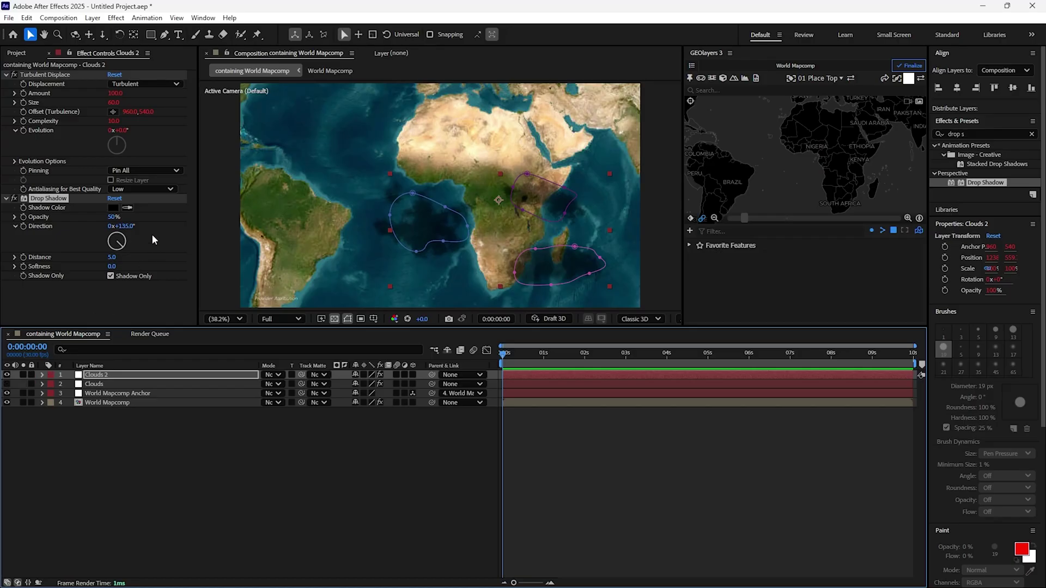
pyautogui.moveTo(113, 257); pyautogui.dragTo(114, 259)
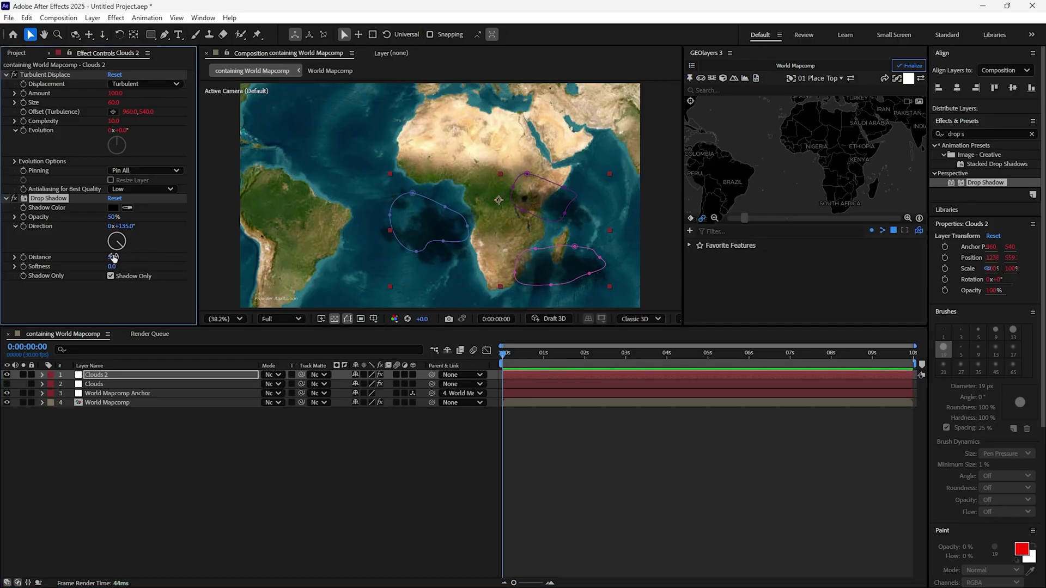
pyautogui.click(113, 258)
pyautogui.write('50')
pyautogui.press('Return')
pyautogui.click(111, 267)
pyautogui.press('Return')
# Step: Show the Clouds layer again and move it above Clouds 2
pyautogui.click(6, 384)
pyautogui.click(106, 449)
pyautogui.moveTo(94, 384); pyautogui.dragTo(99, 375)
# Step: Rename the Clouds 2 layer to 'Shadows'
pyautogui.click(129, 462)
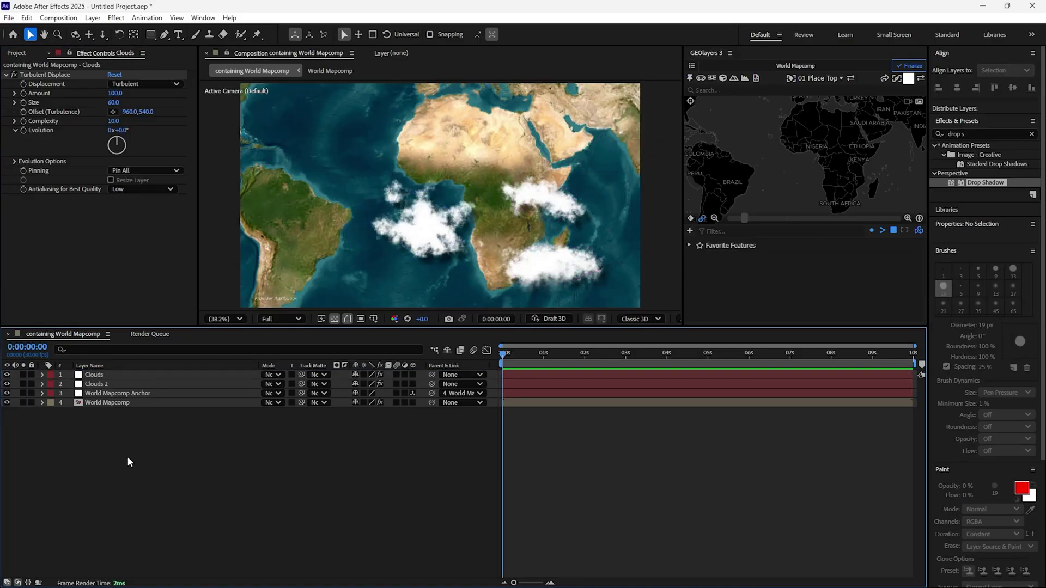
pyautogui.click(107, 384)
pyautogui.rightClick(101, 386)
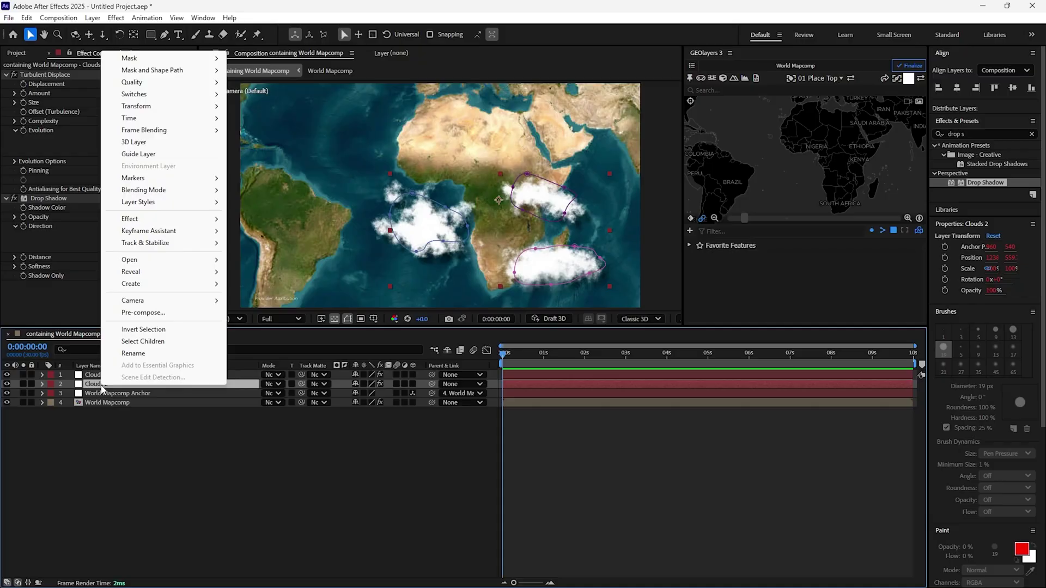
pyautogui.click(134, 354)
pyautogui.write('Shadows')
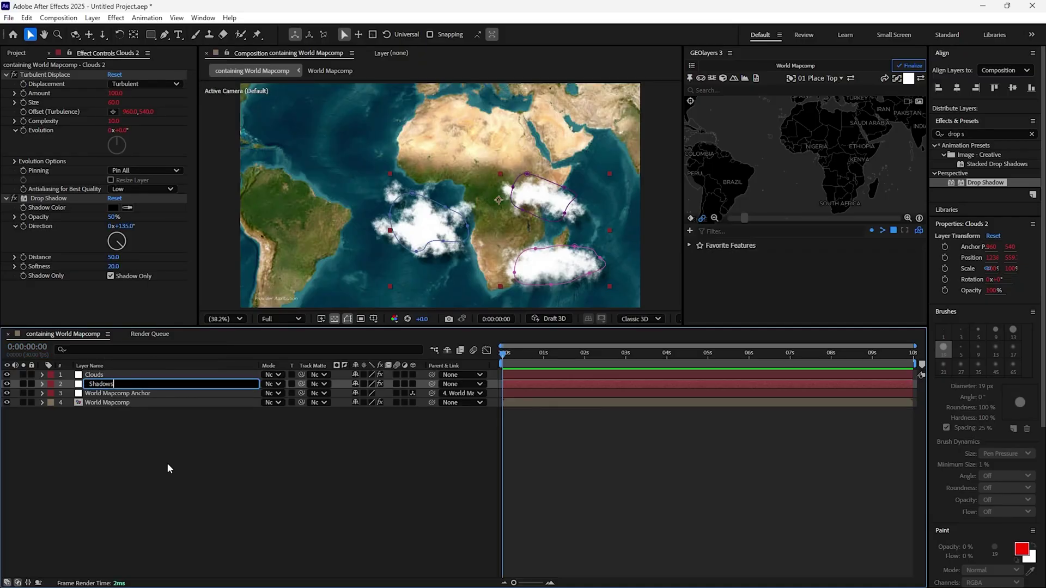
pyautogui.click(171, 461)
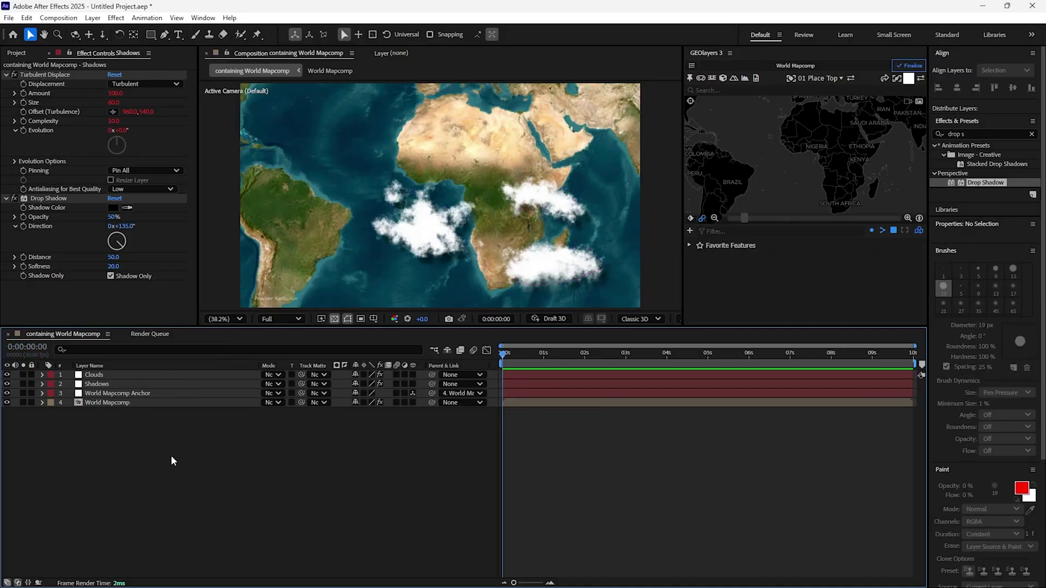
# Step: Raise the Shadows layer's Drop Shadow distance to 60
pyautogui.click(98, 384)
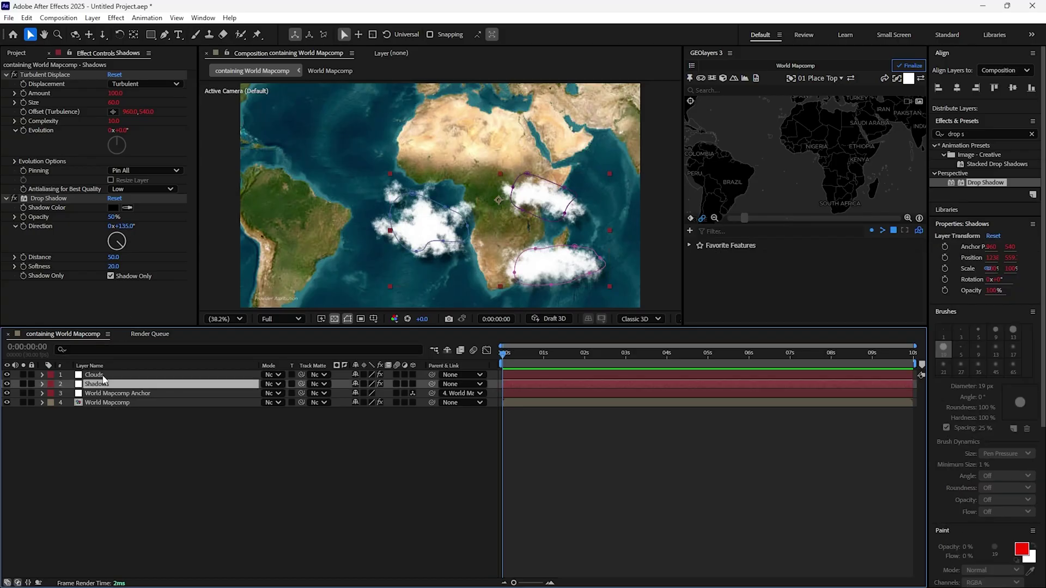
pyautogui.click(114, 257)
pyautogui.click(122, 445)
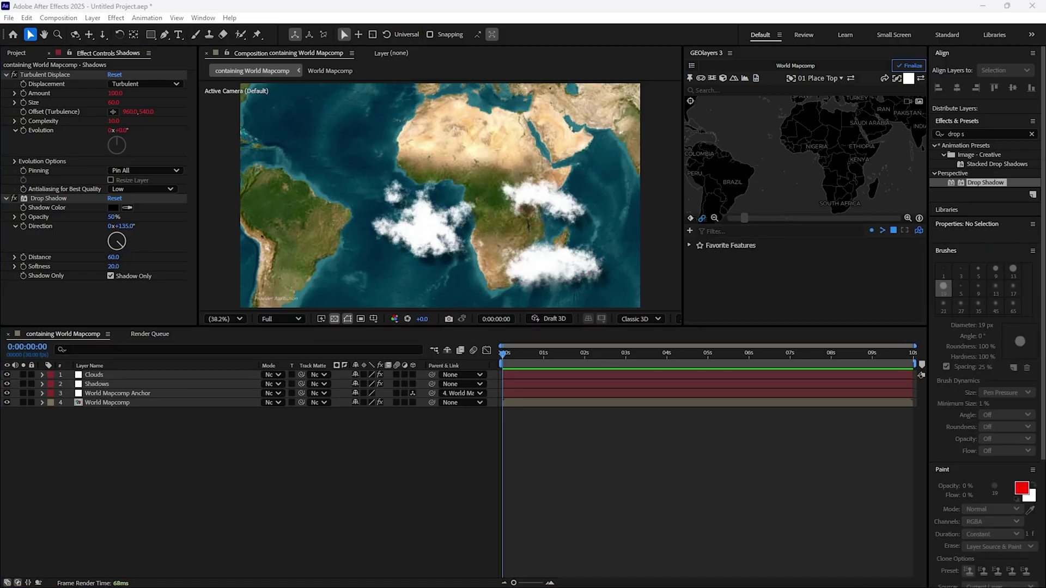
# Step: Parent Clouds and Shadows to '3. World Mapcomp Anchor' as 3D layers, then reselect Clouds
pyautogui.click(95, 374)
pyautogui.keyDown('shift'); pyautogui.click(96, 384); pyautogui.keyUp('shift')
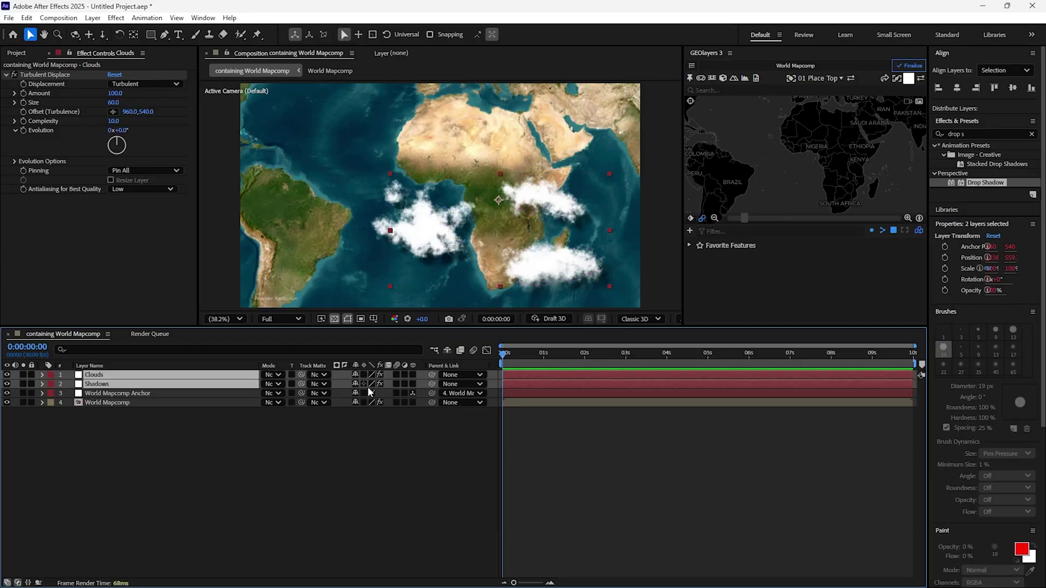
pyautogui.click(457, 384)
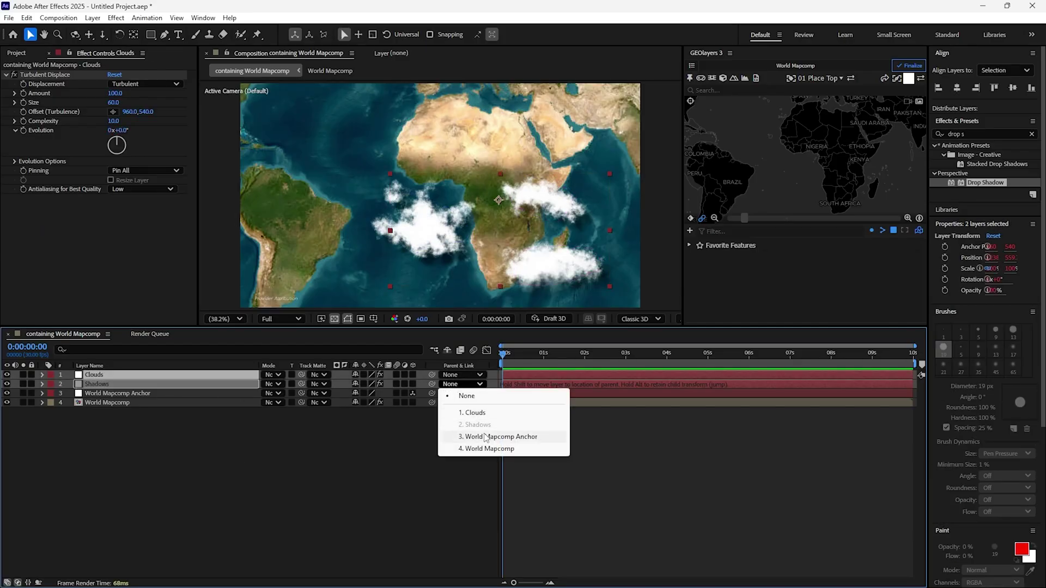
pyautogui.click(486, 437)
pyautogui.click(413, 375)
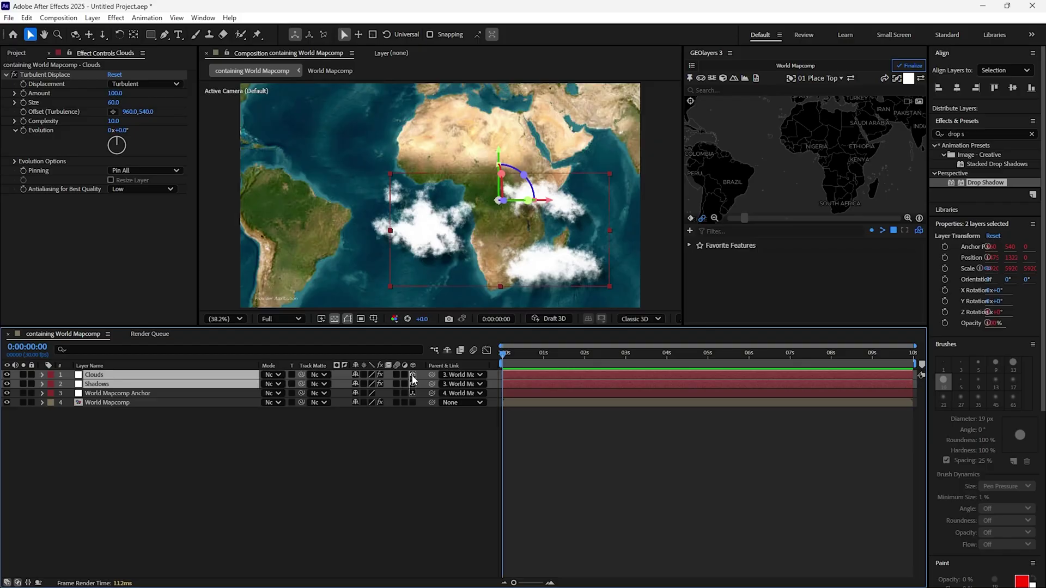
pyautogui.click(241, 437)
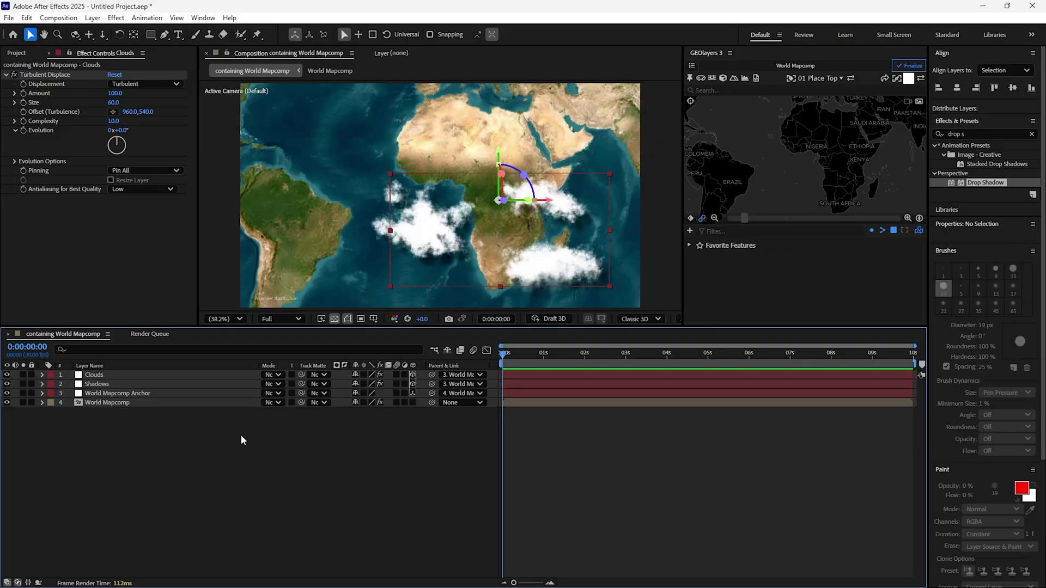
pyautogui.click(100, 375)
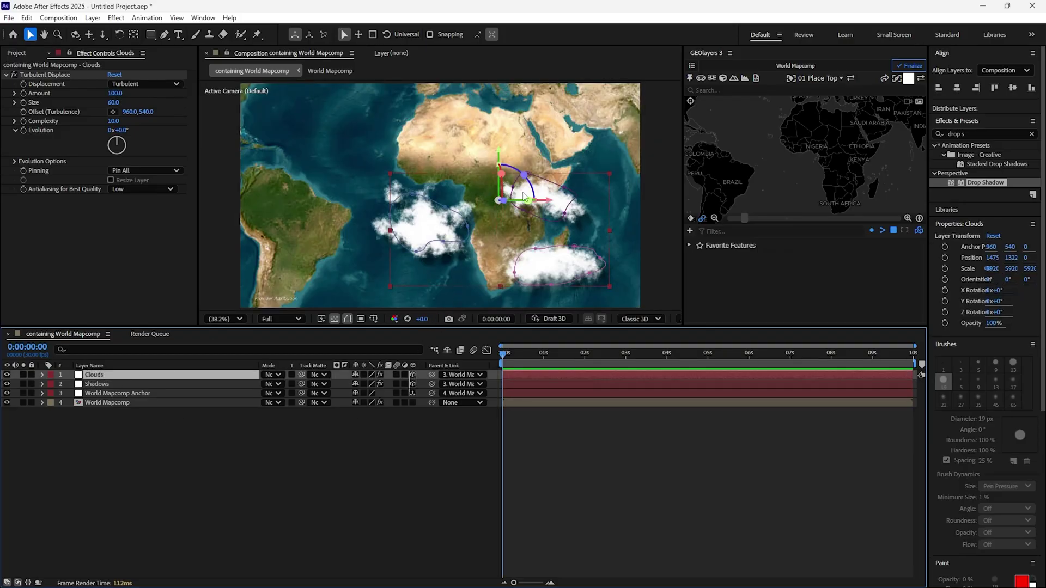
# Step: Pan and scroll-zoom the GEOlayers map preview onto Africa
pyautogui.moveTo(798, 182); pyautogui.dragTo(790, 185)
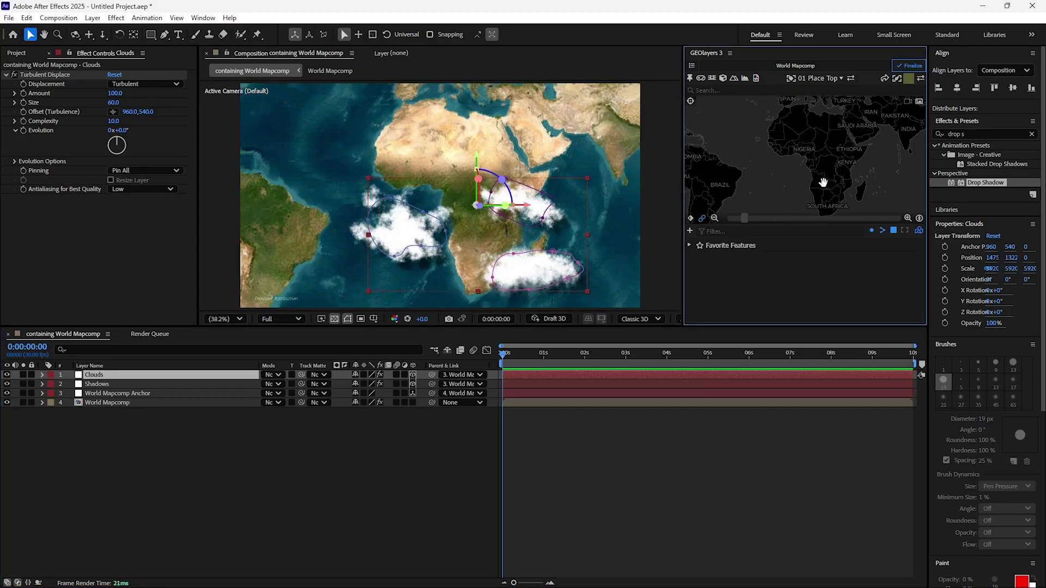
pyautogui.moveTo(822, 179); pyautogui.dragTo(828, 166)
pyautogui.scroll(5, 830, 170)
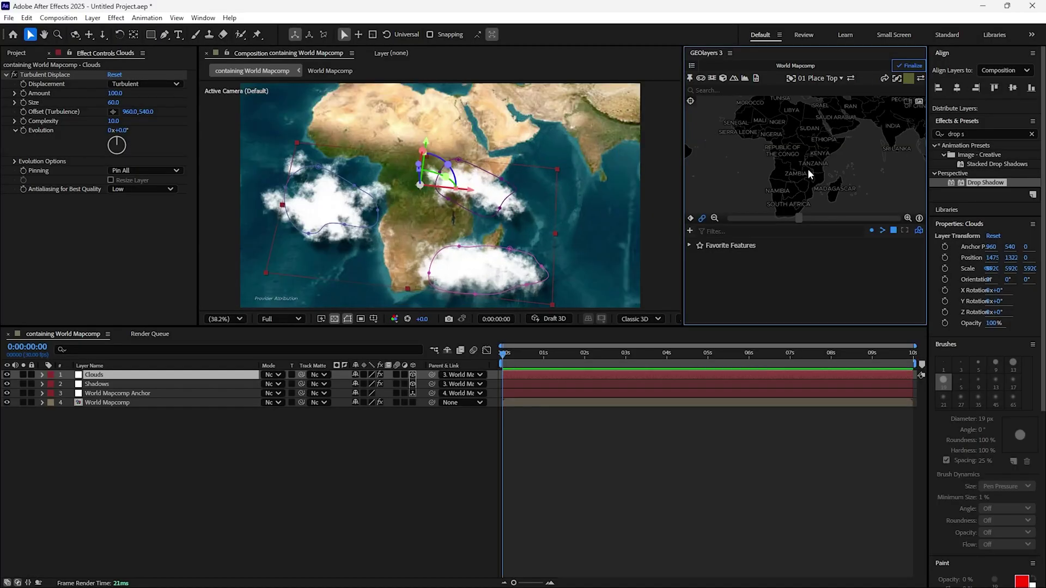
# Step: Undo an accidental Z-scale drag on the Clouds layer gizmo
pyautogui.click(95, 375)
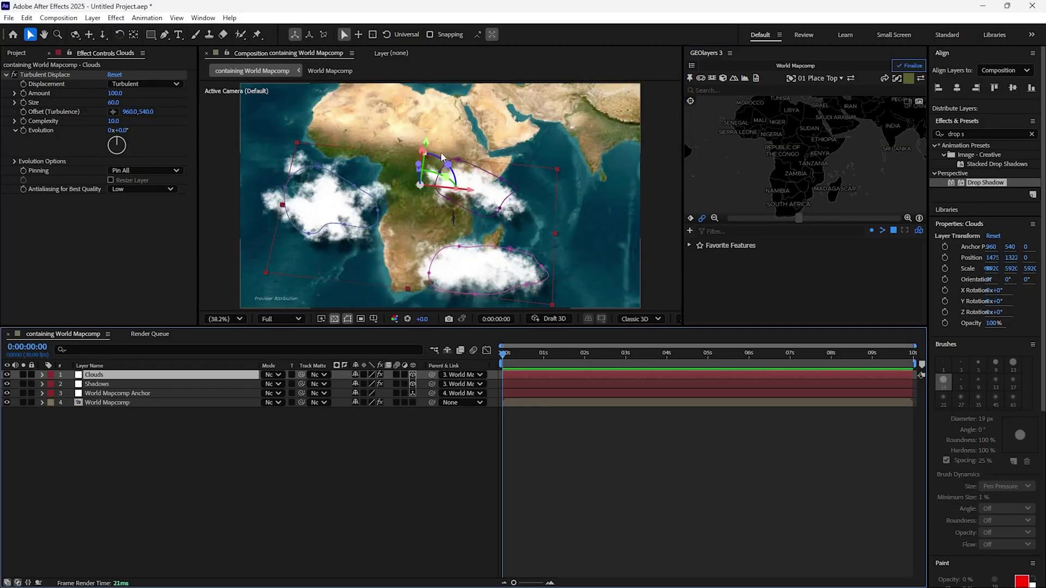
pyautogui.moveTo(420, 175); pyautogui.dragTo(418, 146)
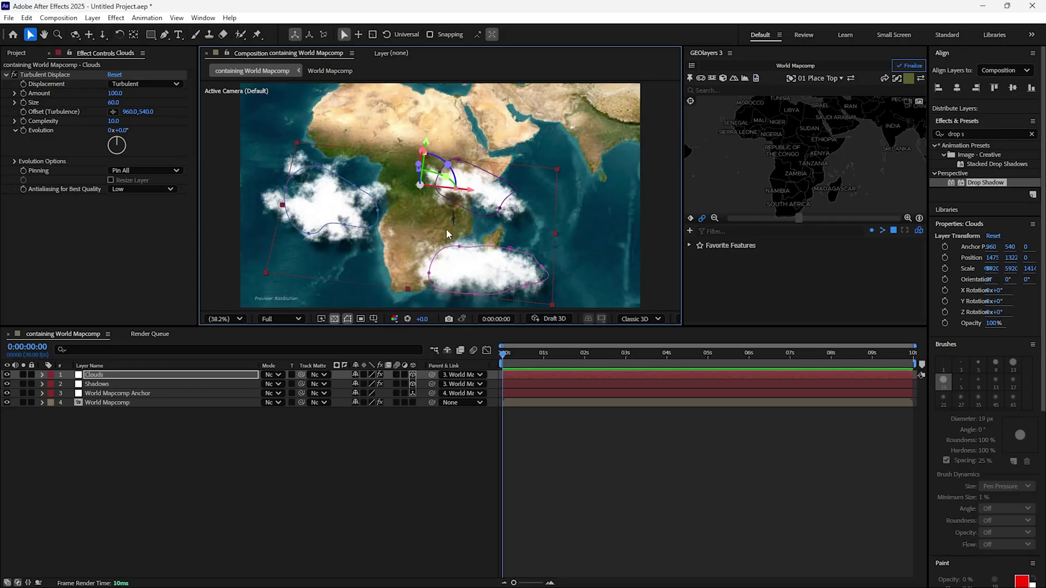
pyautogui.hotkey('ctrl', 'z')
pyautogui.click(44, 376)
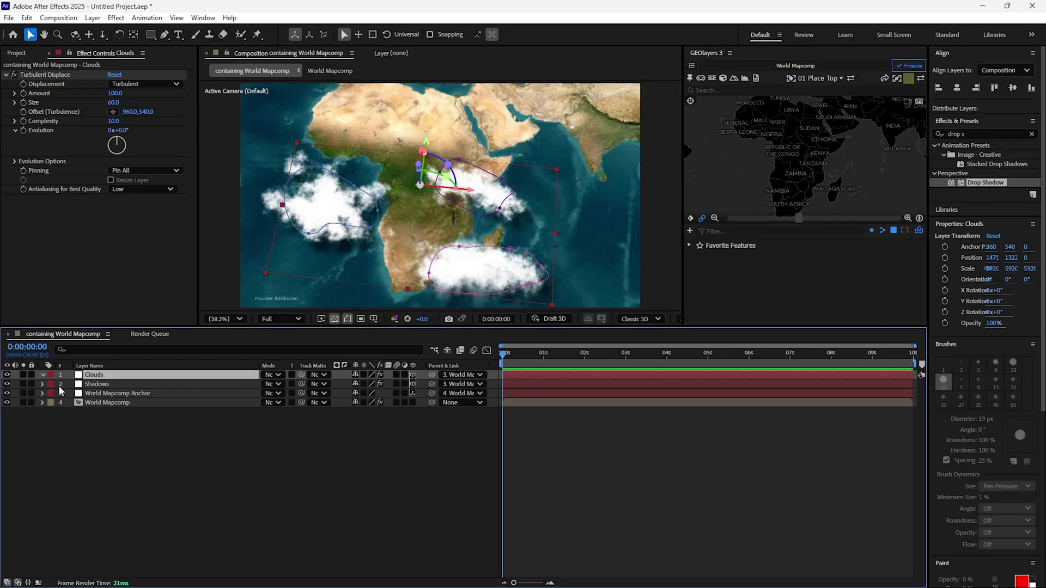
# Step: Set the Clouds layer Position Z to -8000
pyautogui.click(53, 384)
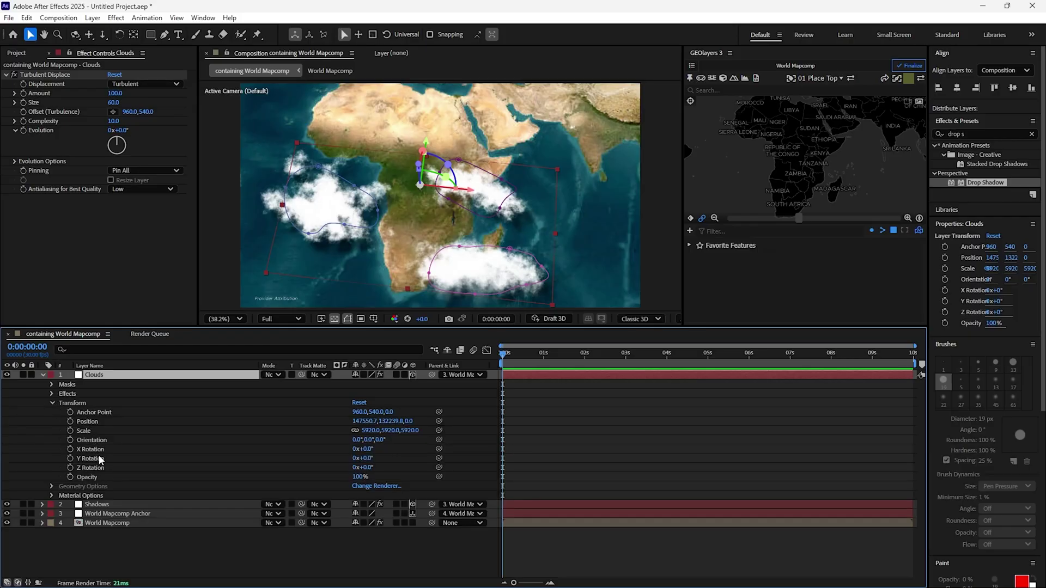
pyautogui.click(90, 423)
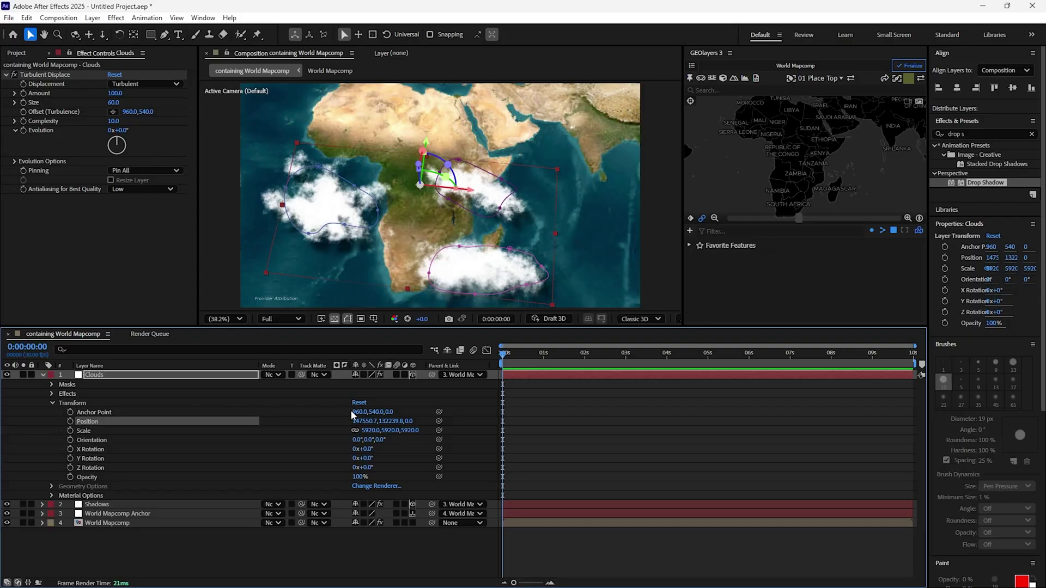
pyautogui.click(410, 421)
pyautogui.press('BackSpace')
pyautogui.press('Return')
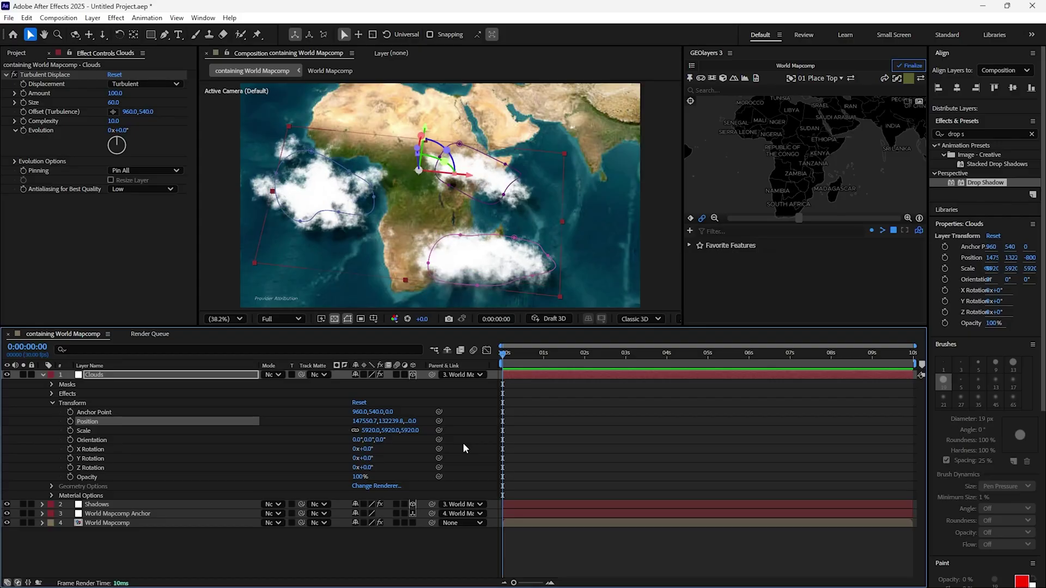
# Step: Delete the Shadows Position expression, then collapse both layers and deselect
pyautogui.click(43, 504)
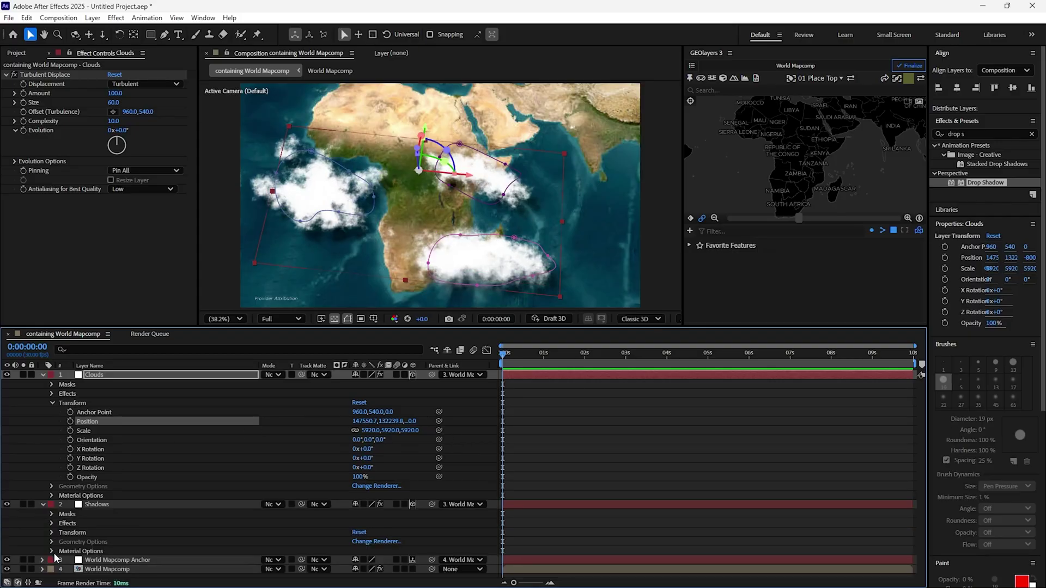
pyautogui.click(52, 533)
pyautogui.scroll(-1, 158, 514)
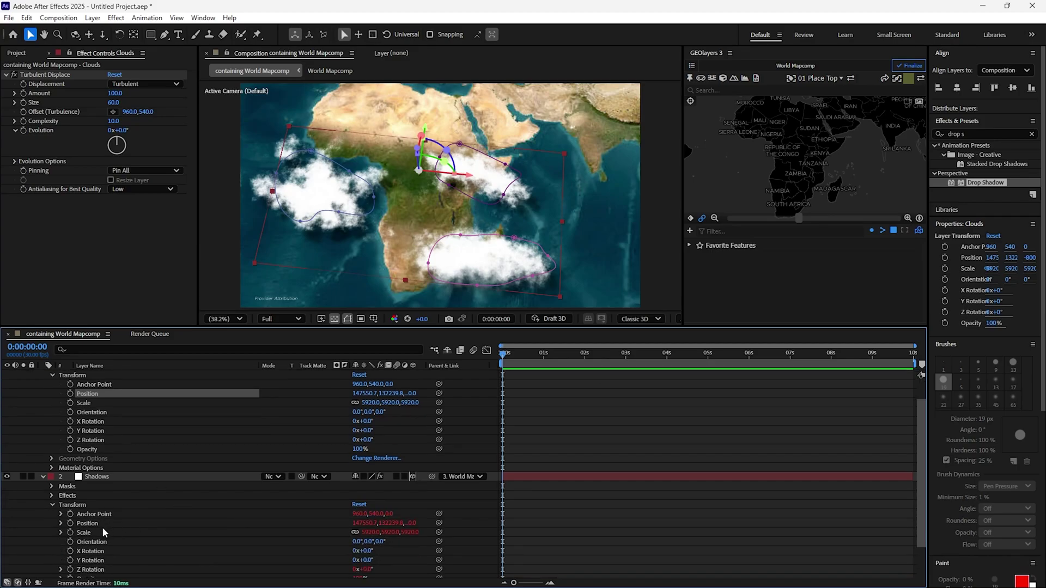
pyautogui.click(88, 524)
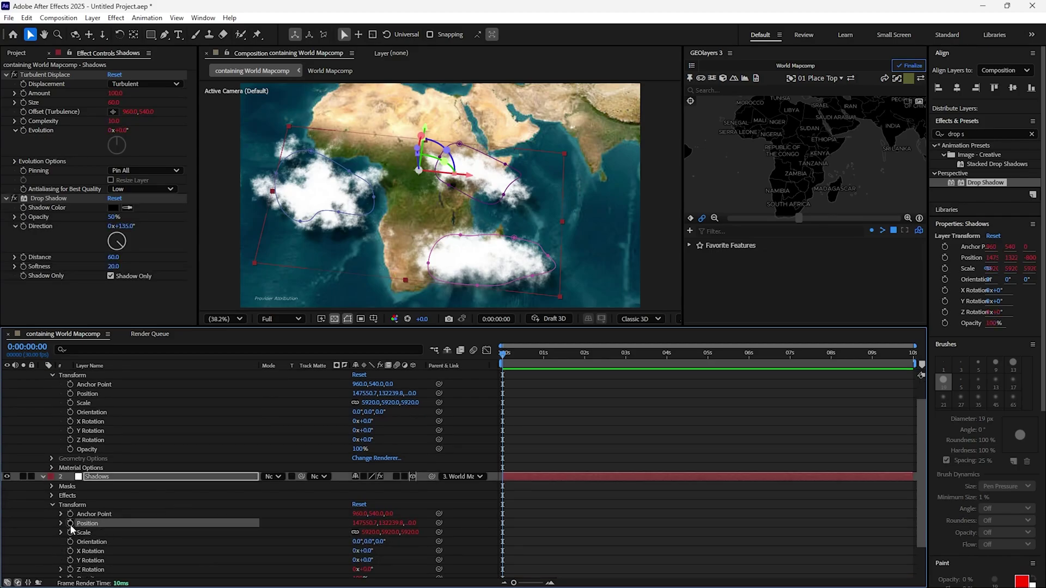
pyautogui.keyDown('alt'); pyautogui.click(71, 525); pyautogui.keyUp('alt')
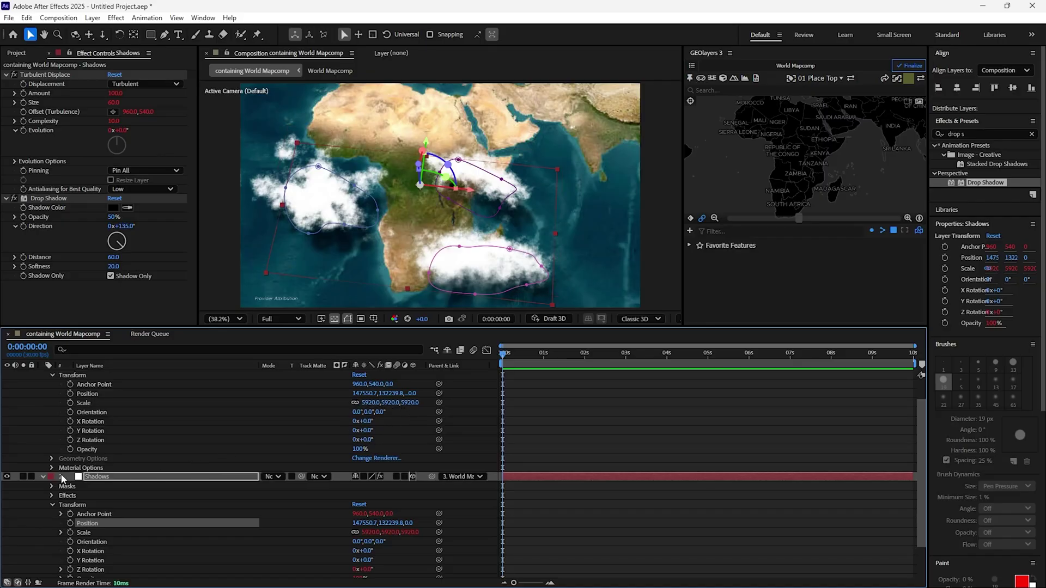
pyautogui.click(43, 477)
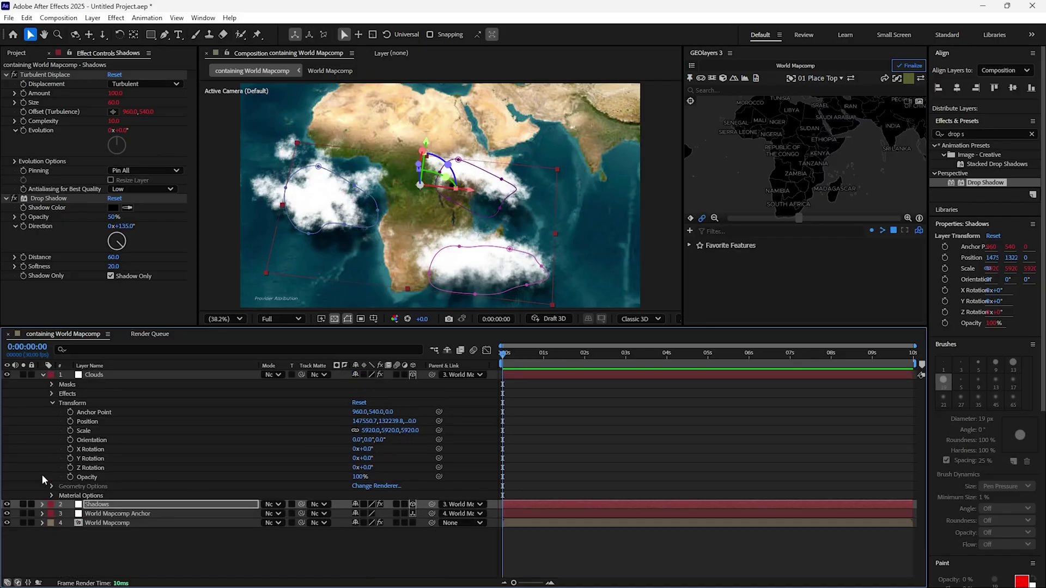
pyautogui.click(43, 374)
pyautogui.click(380, 468)
# Step: Create a new solid layer named 'Texture'
pyautogui.rightClick(303, 413)
pyautogui.moveTo(333, 422)
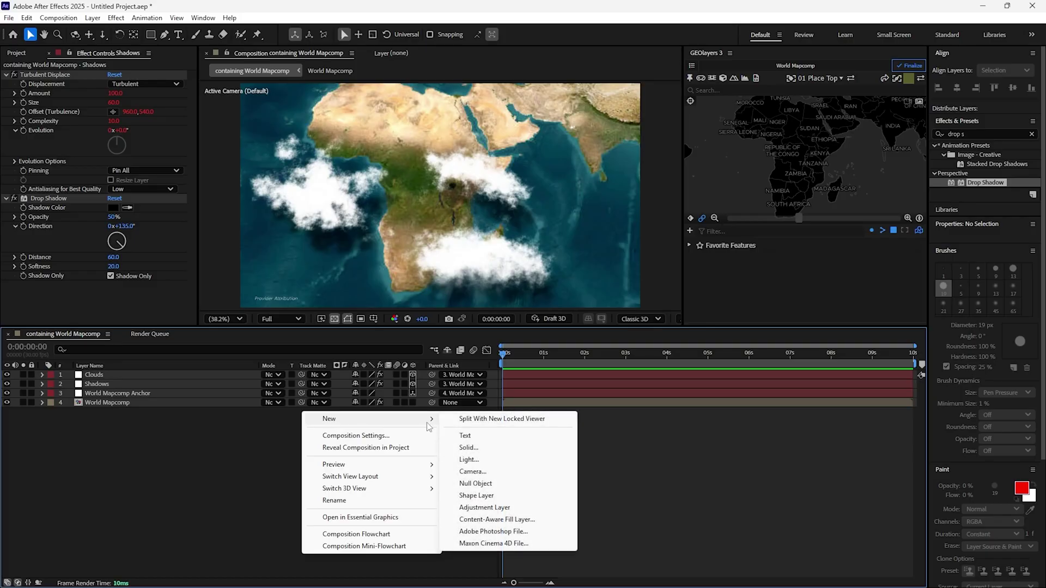
pyautogui.click(480, 447)
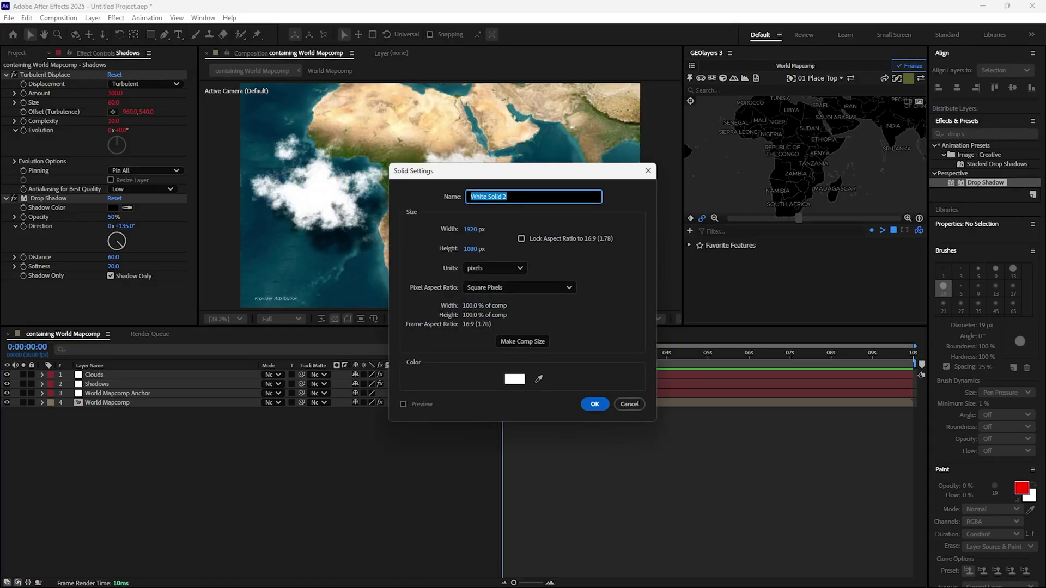
pyautogui.write('Texture')
pyautogui.click(593, 404)
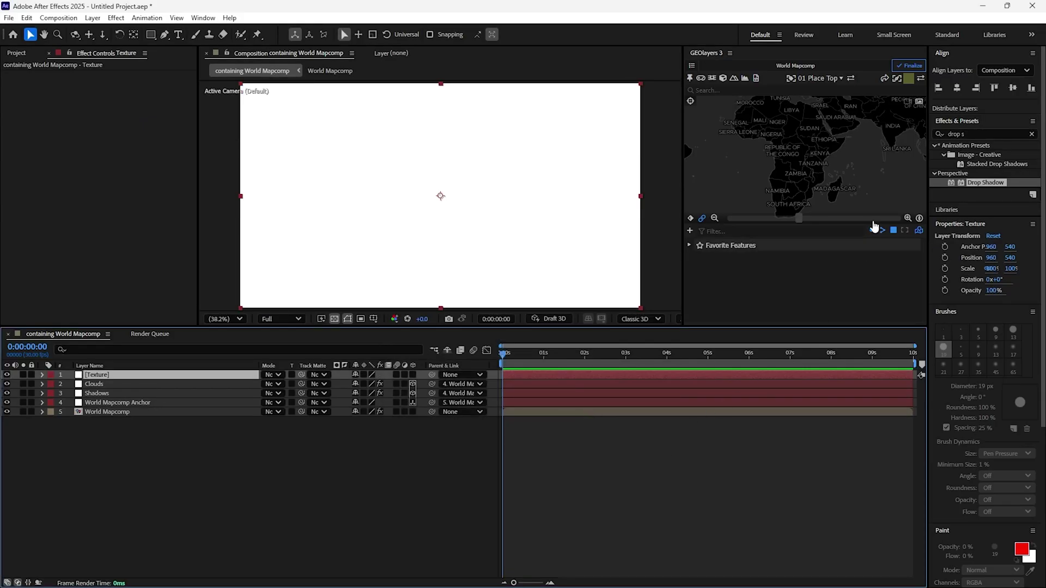
# Step: Apply Fractal Noise to Texture, hide the layer, and search for 'texturi'
pyautogui.click(970, 134)
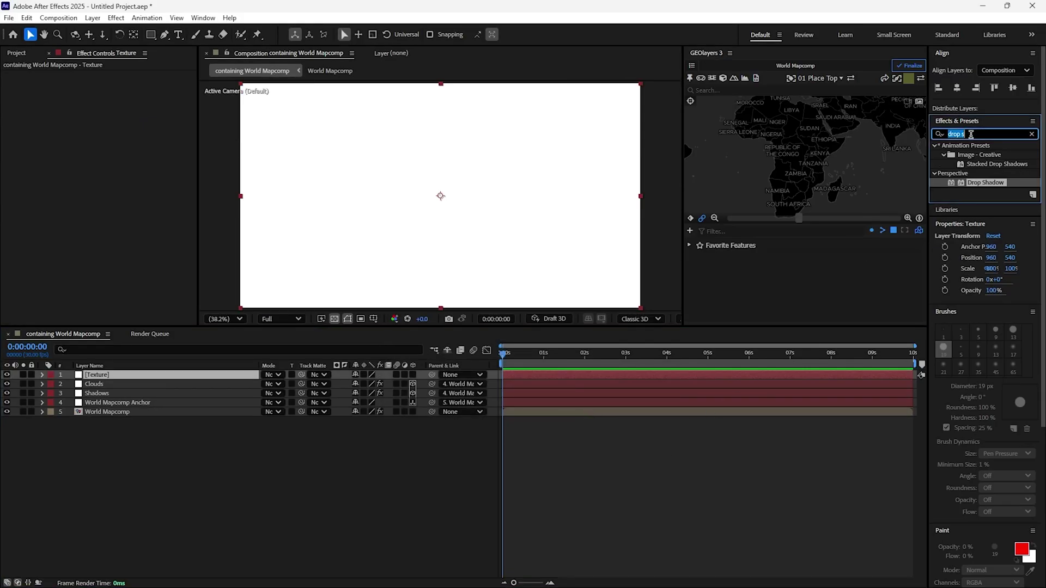
pyautogui.press('BackSpace')
pyautogui.write('fracta')
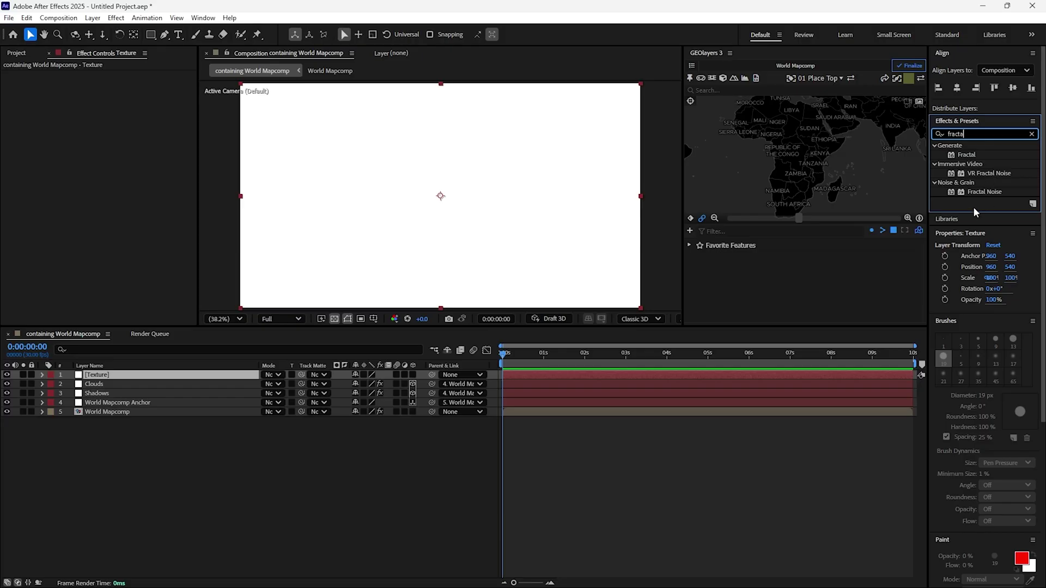
pyautogui.moveTo(980, 191); pyautogui.dragTo(93, 376)
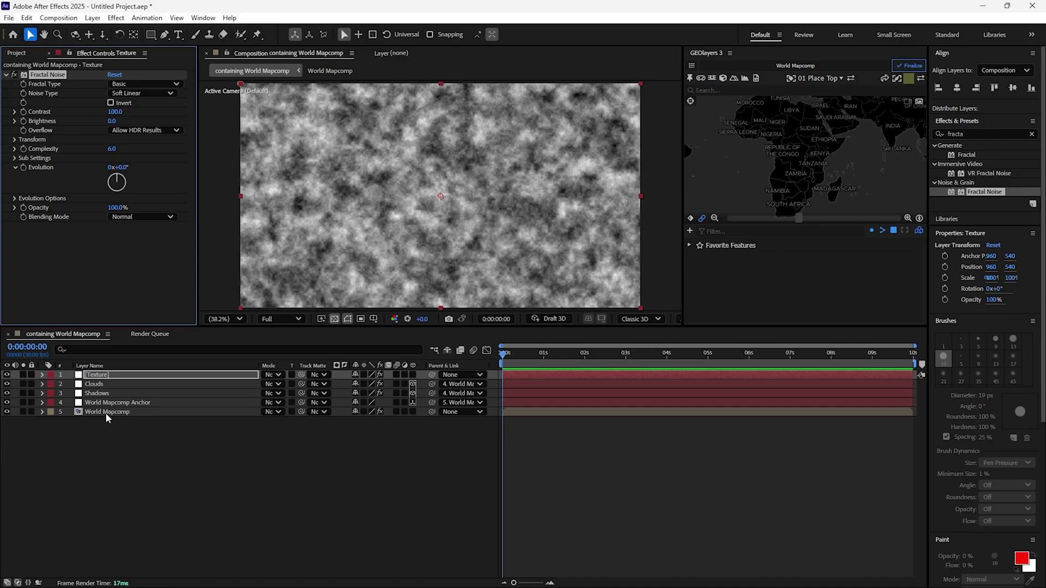
pyautogui.click(7, 376)
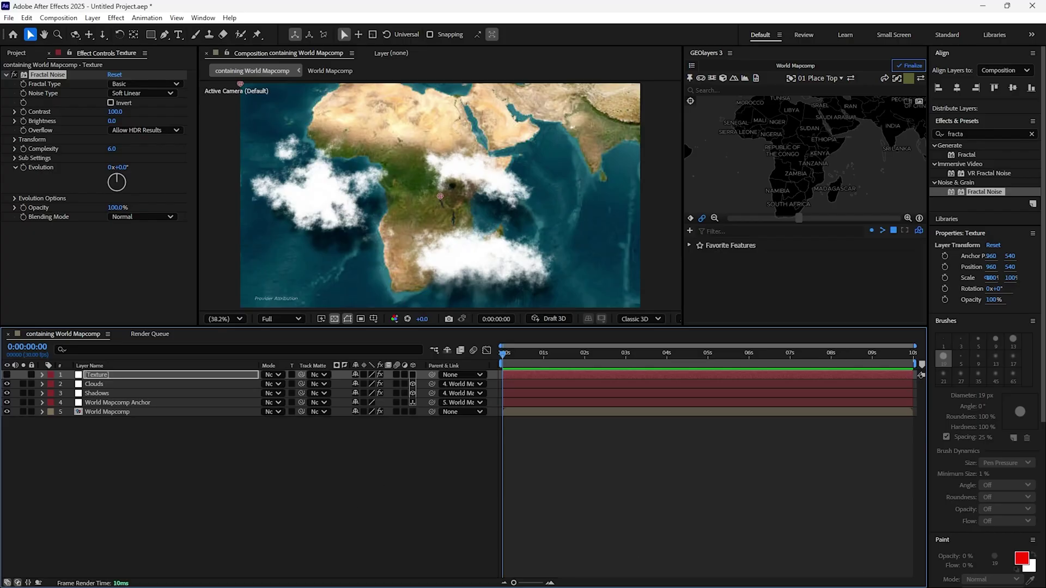
pyautogui.doubleClick(975, 133)
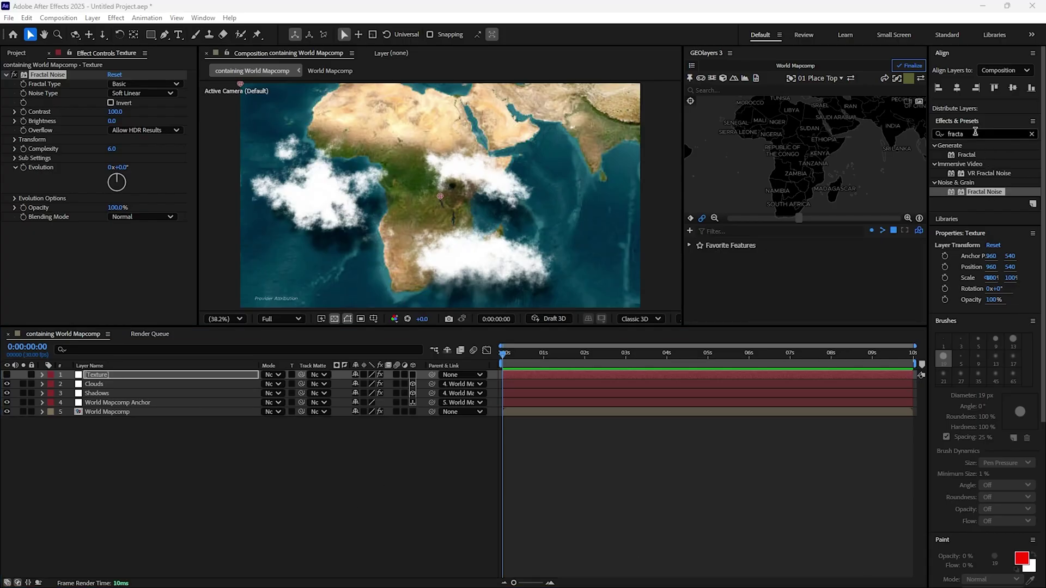
pyautogui.write('textur')
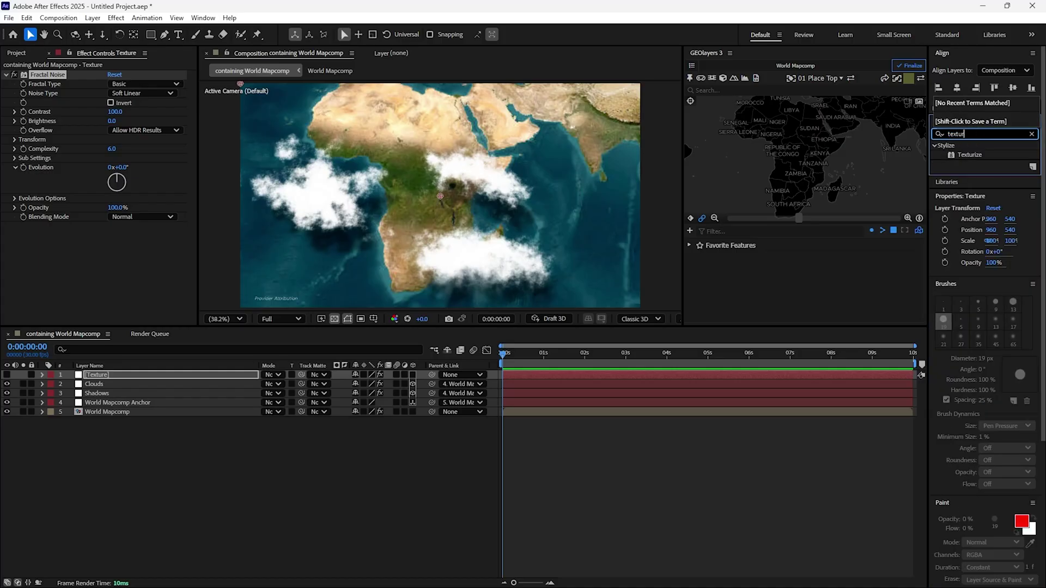
pyautogui.write('i')
# Step: Apply Texturize to Clouds using layer 1. Texture with Effects & Masks
pyautogui.moveTo(960, 156); pyautogui.dragTo(101, 387)
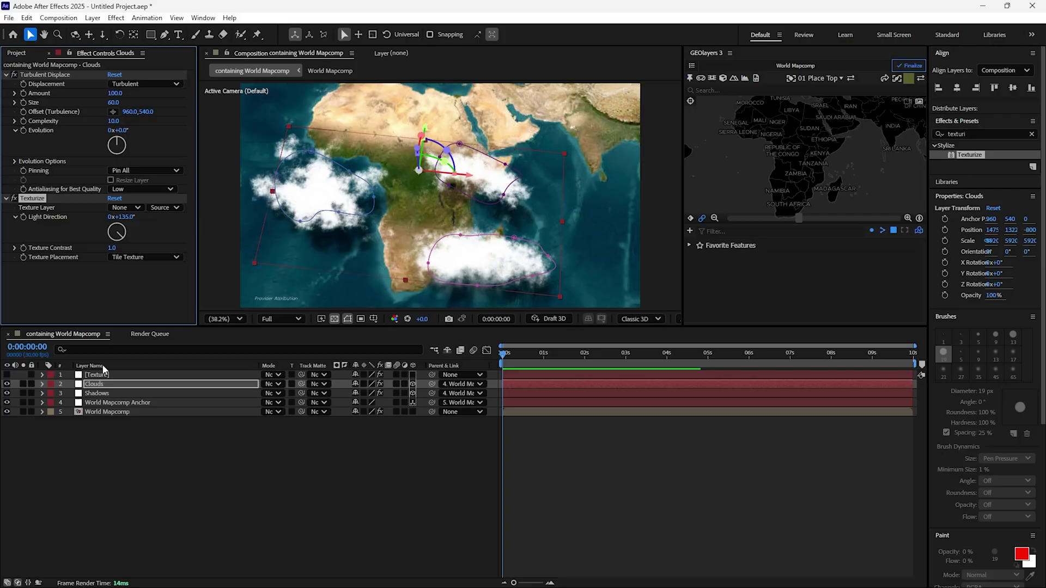
pyautogui.click(137, 208)
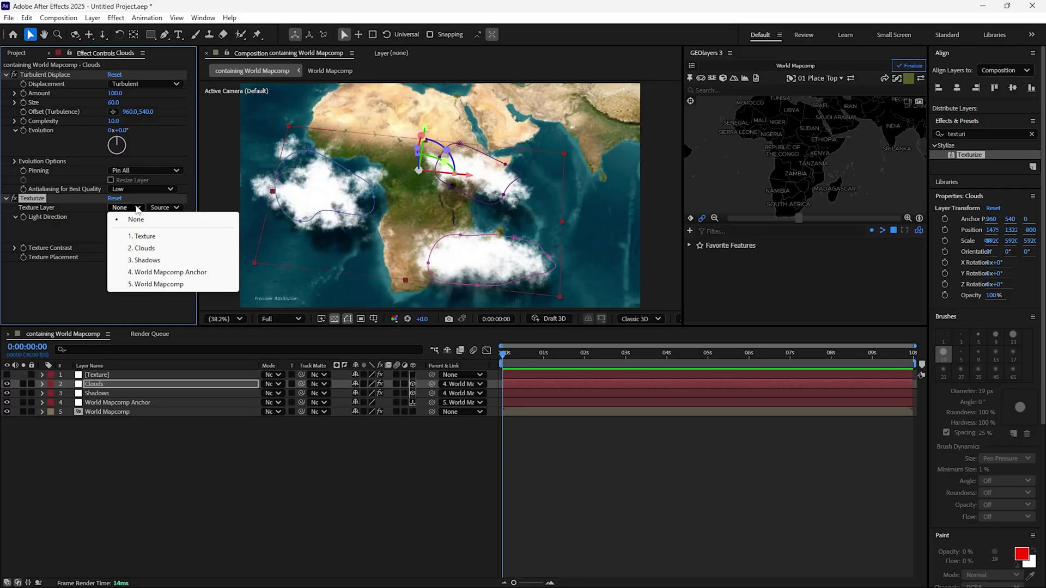
pyautogui.click(151, 238)
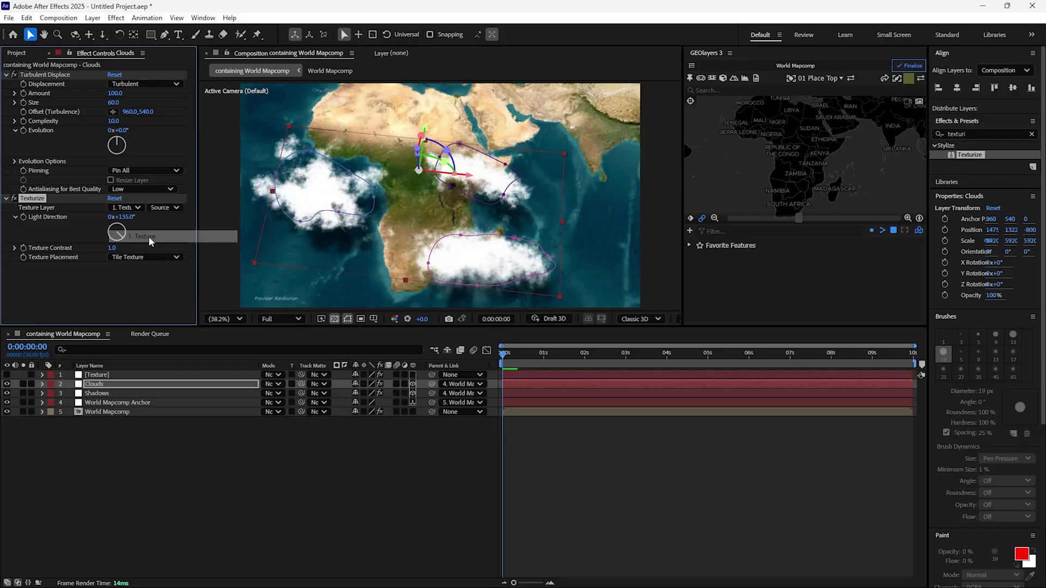
pyautogui.click(168, 208)
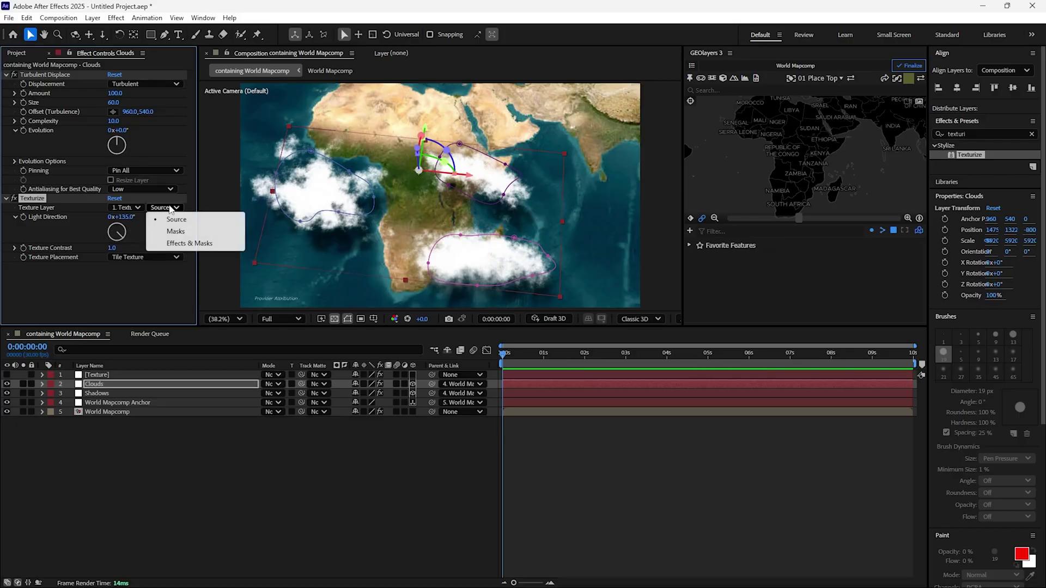
pyautogui.click(184, 244)
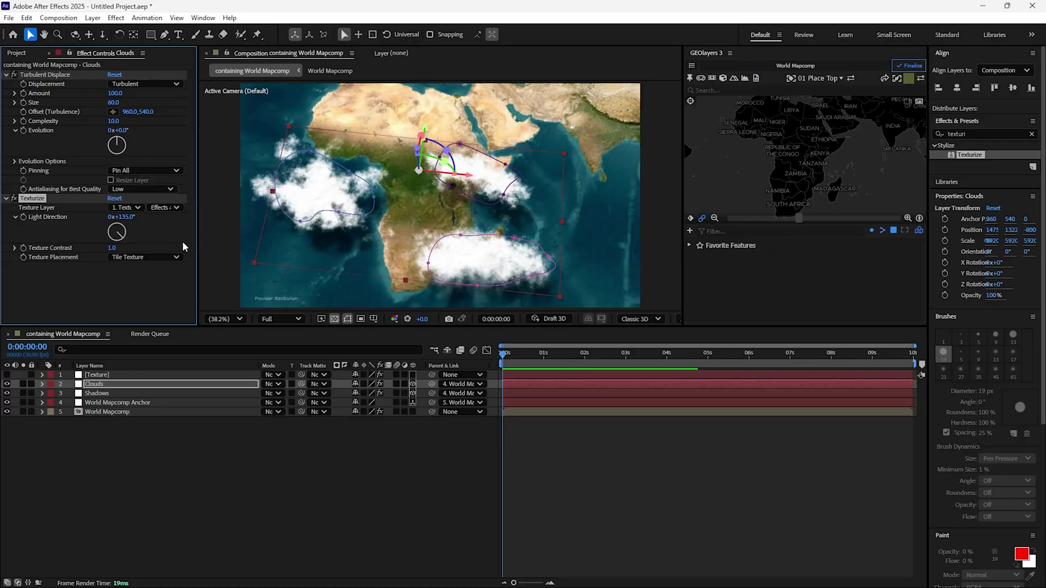
# Step: Set the Texture layer's Fractal Noise to Cloudy type with Spline noise
pyautogui.click(100, 375)
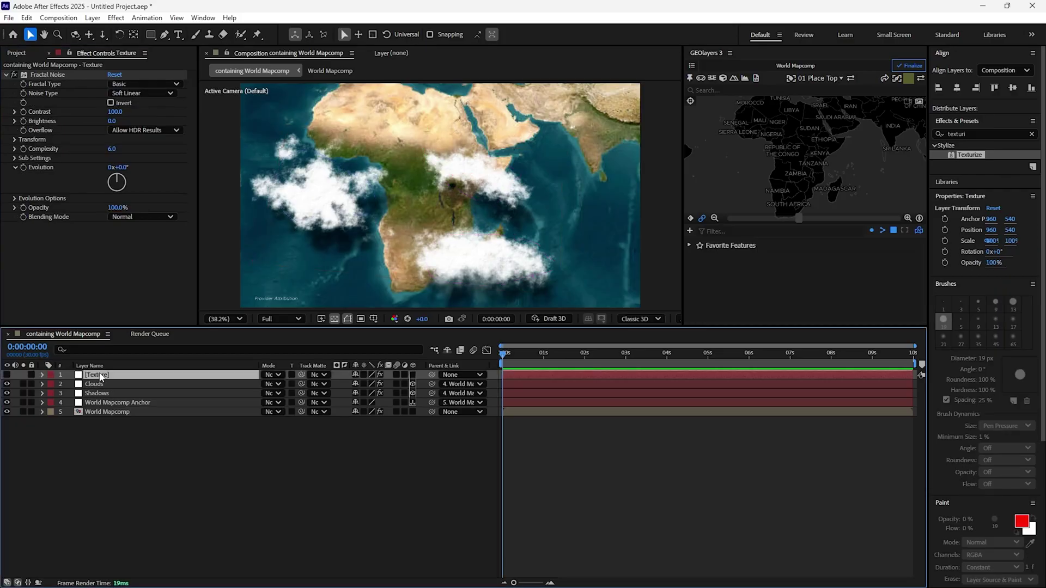
pyautogui.click(145, 84)
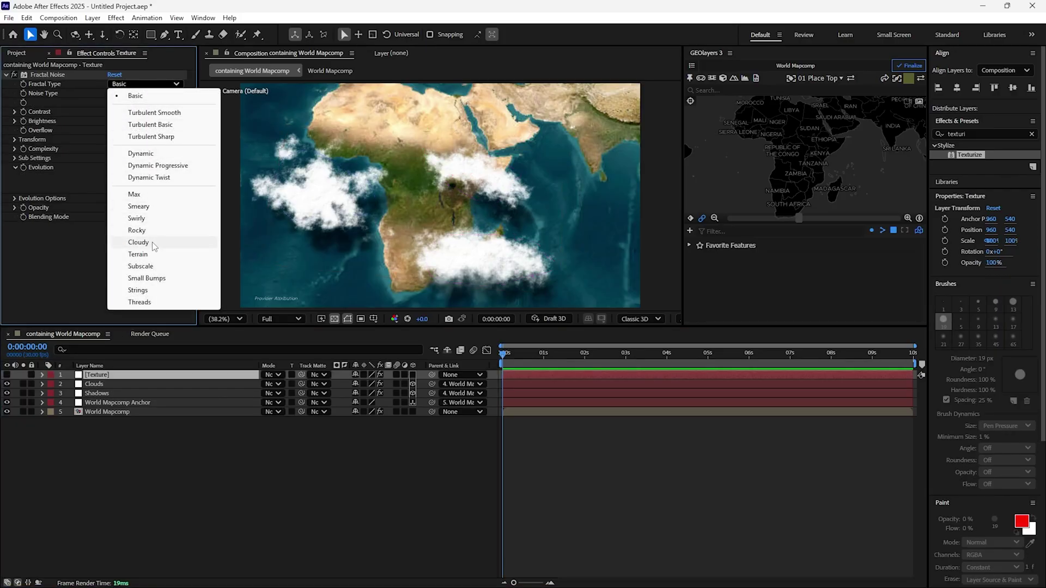
pyautogui.click(152, 241)
pyautogui.click(158, 93)
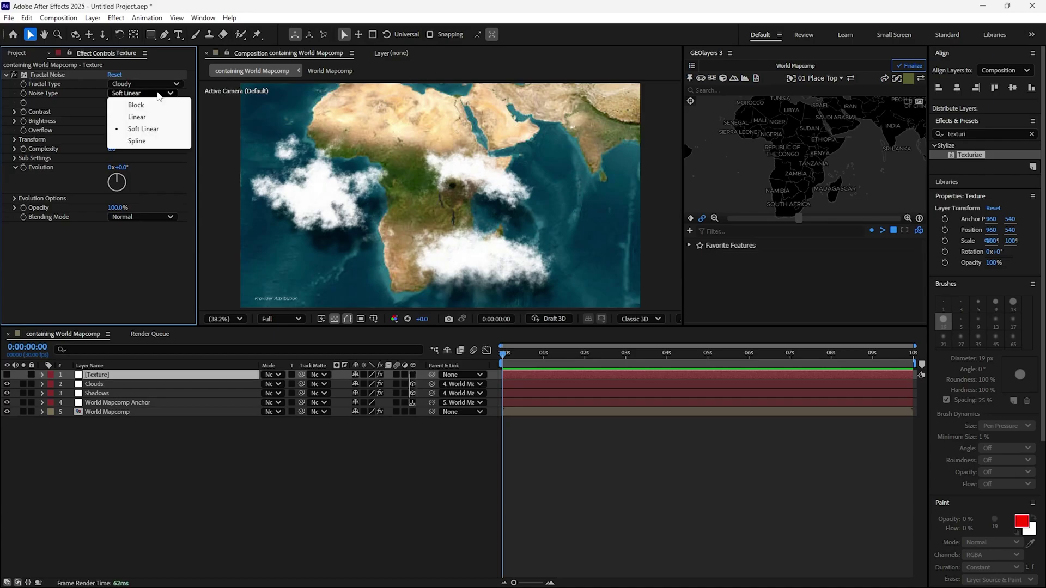
pyautogui.click(144, 142)
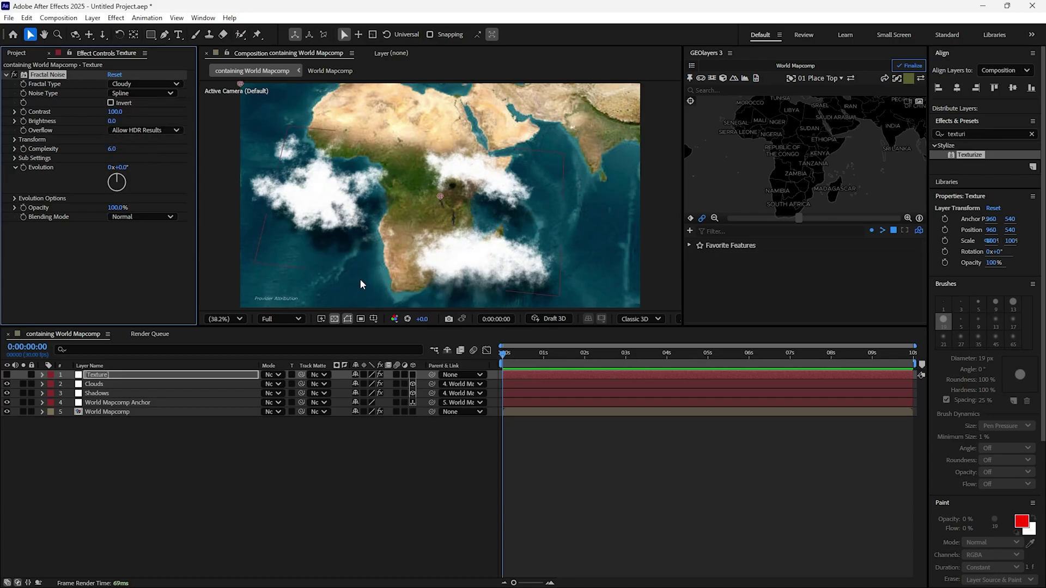
pyautogui.click(692, 66)
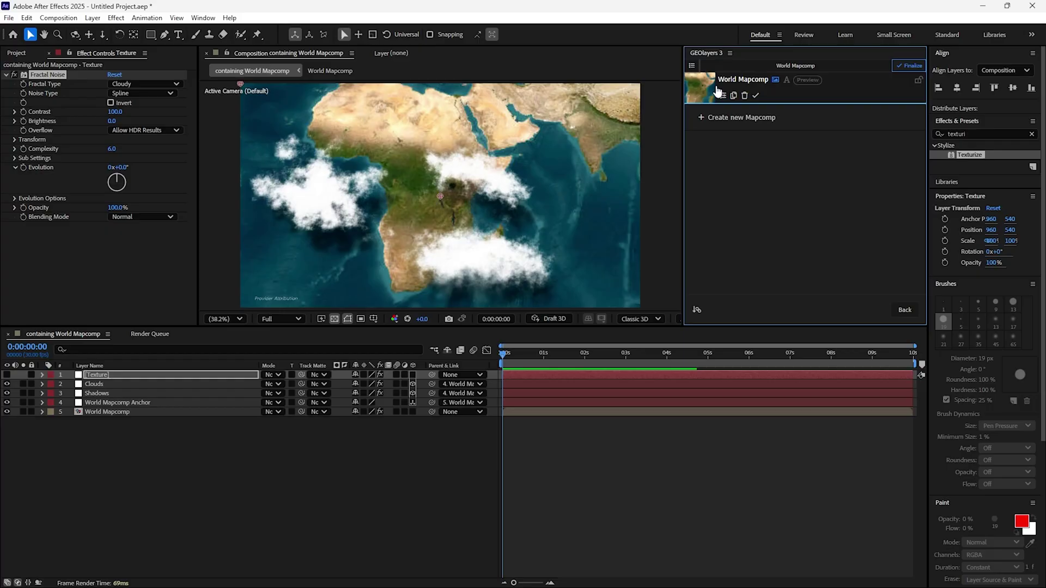
# Step: Set World Mapcomp attribution to none, apply it, and finalize the map imagery
pyautogui.click(722, 96)
pyautogui.click(747, 174)
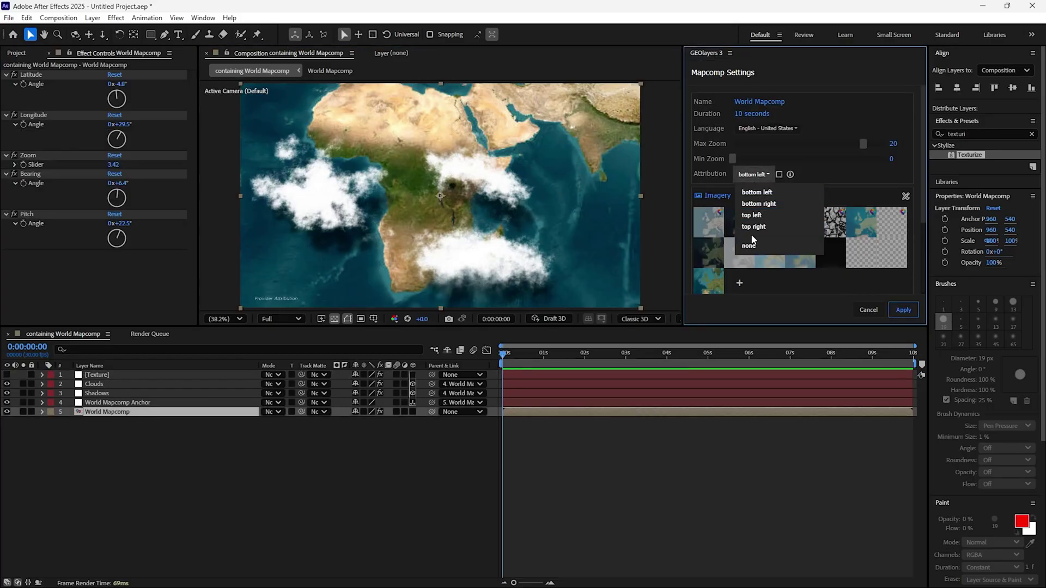
pyautogui.click(900, 309)
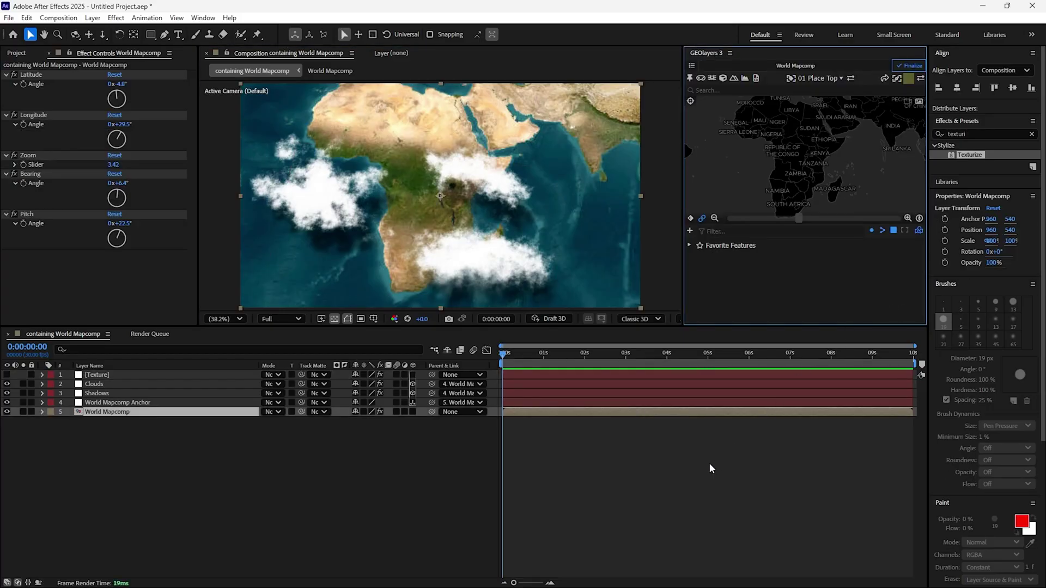
pyautogui.click(909, 65)
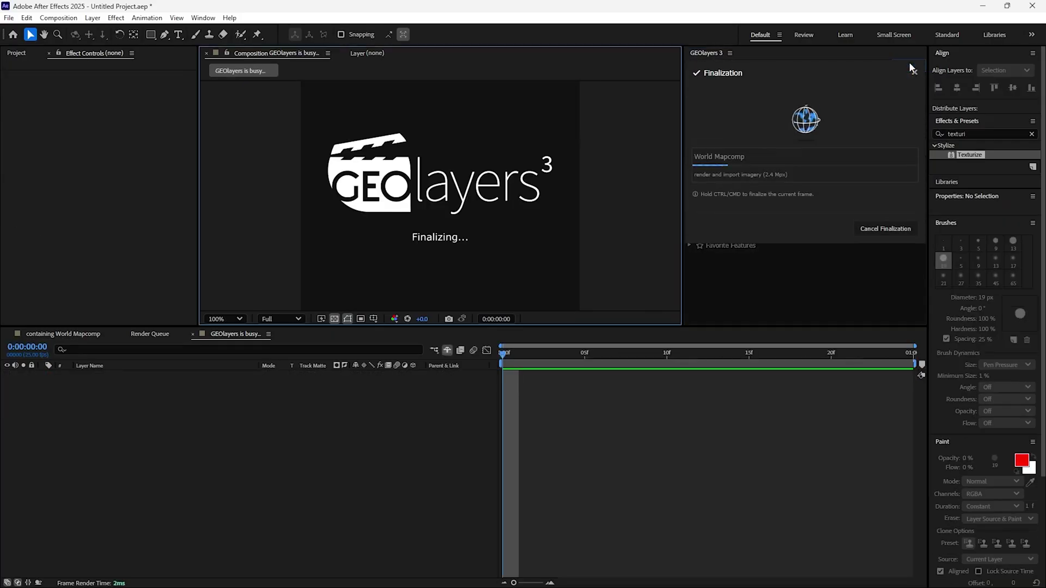
pyautogui.click(907, 224)
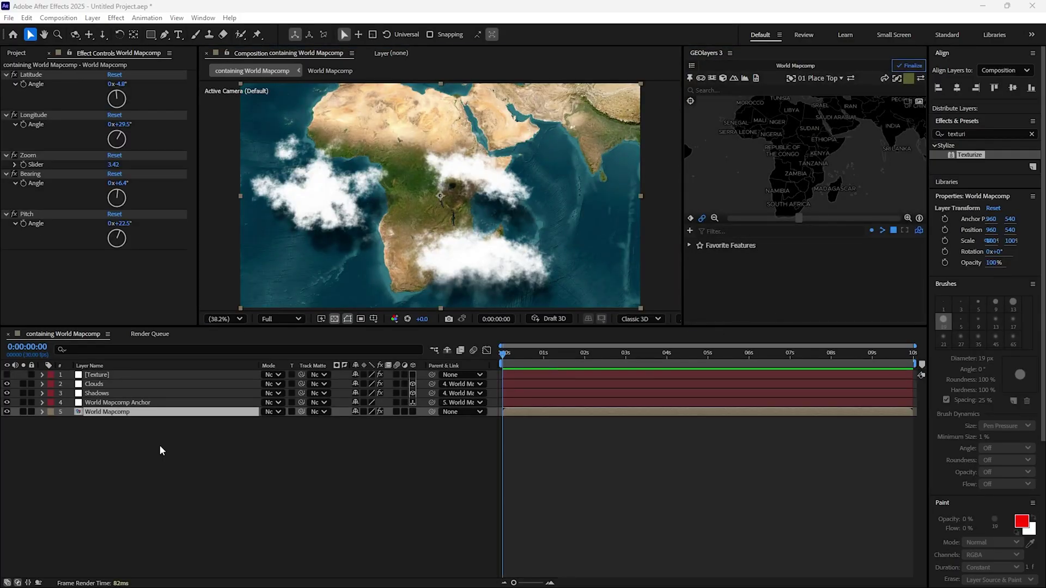
# Step: Reveal Texture's Fractal Noise transform settings and Clouds' Turbulent Displace properties
pyautogui.click(43, 375)
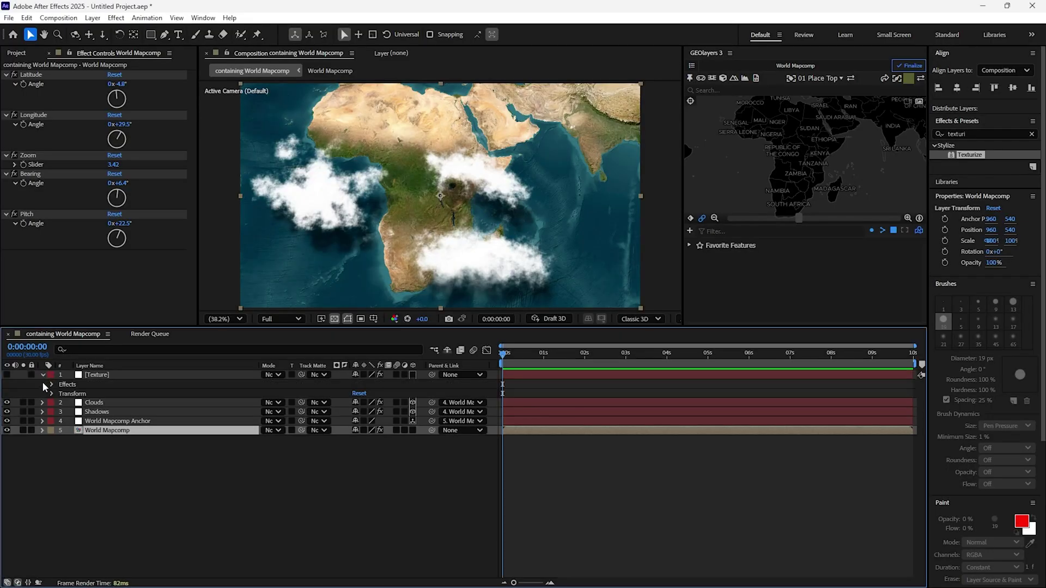
pyautogui.click(52, 384)
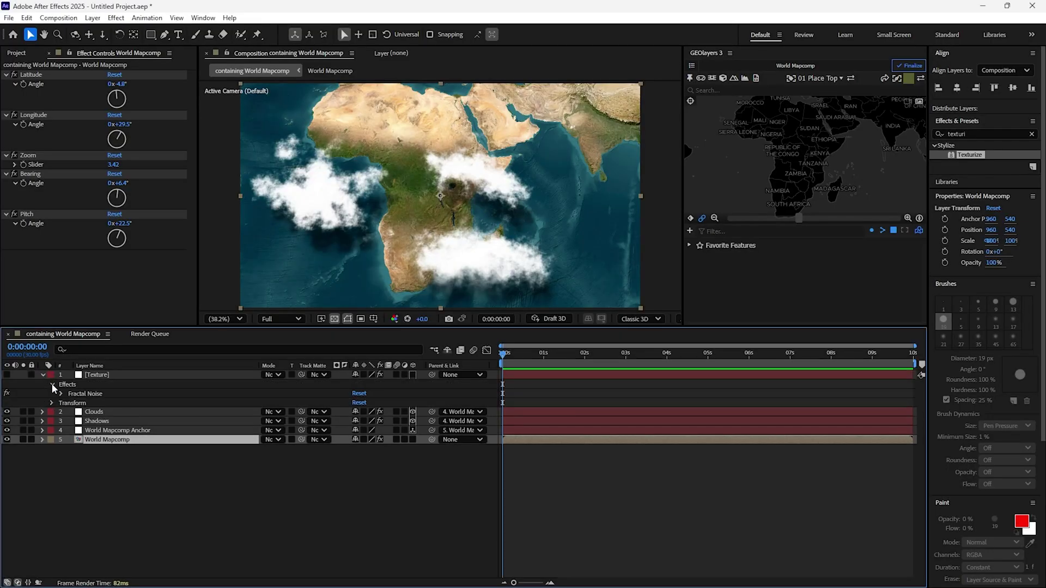
pyautogui.click(62, 393)
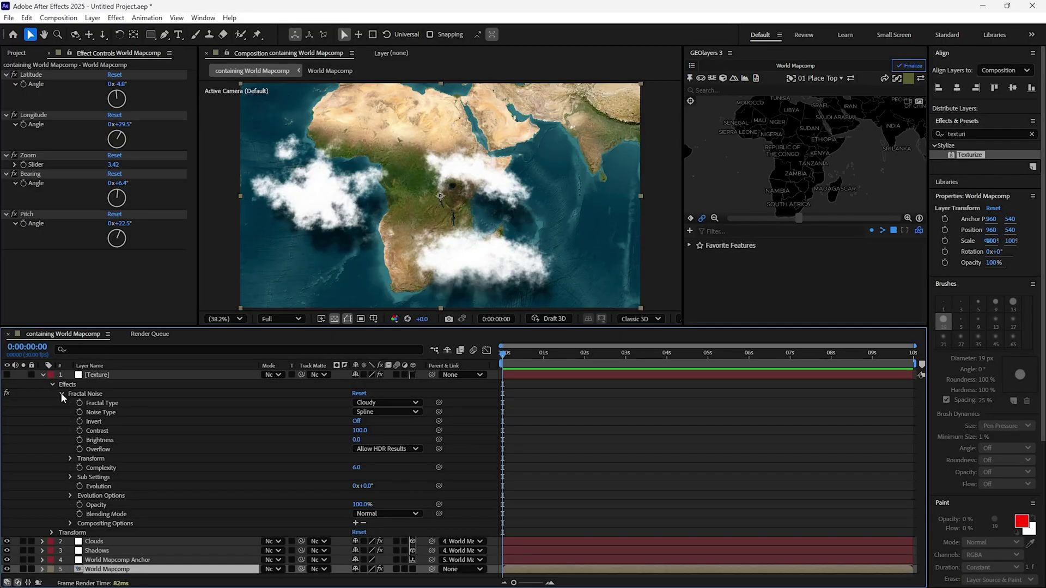
pyautogui.click(70, 460)
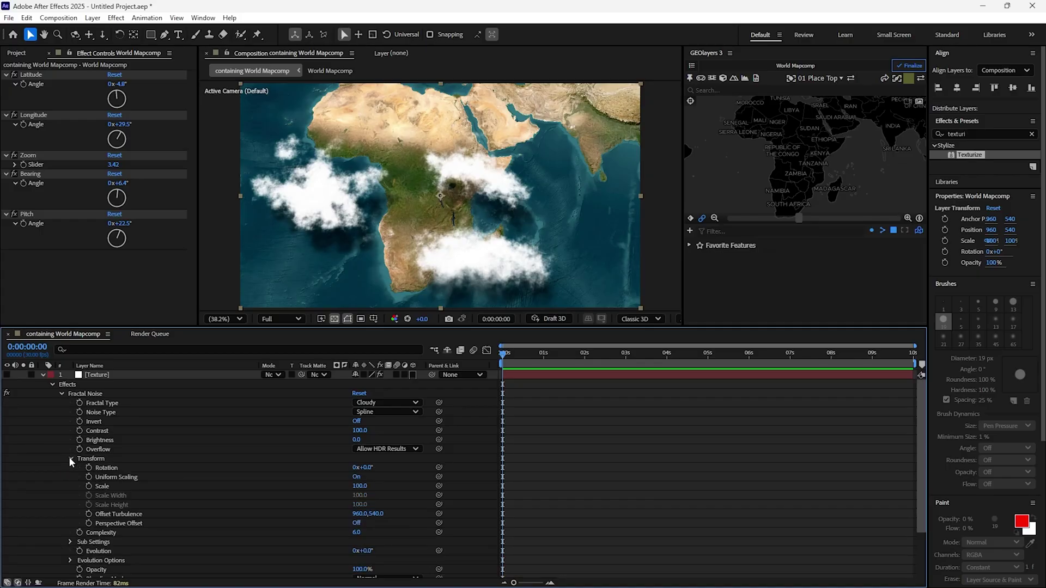
pyautogui.scroll(-2, 71, 457)
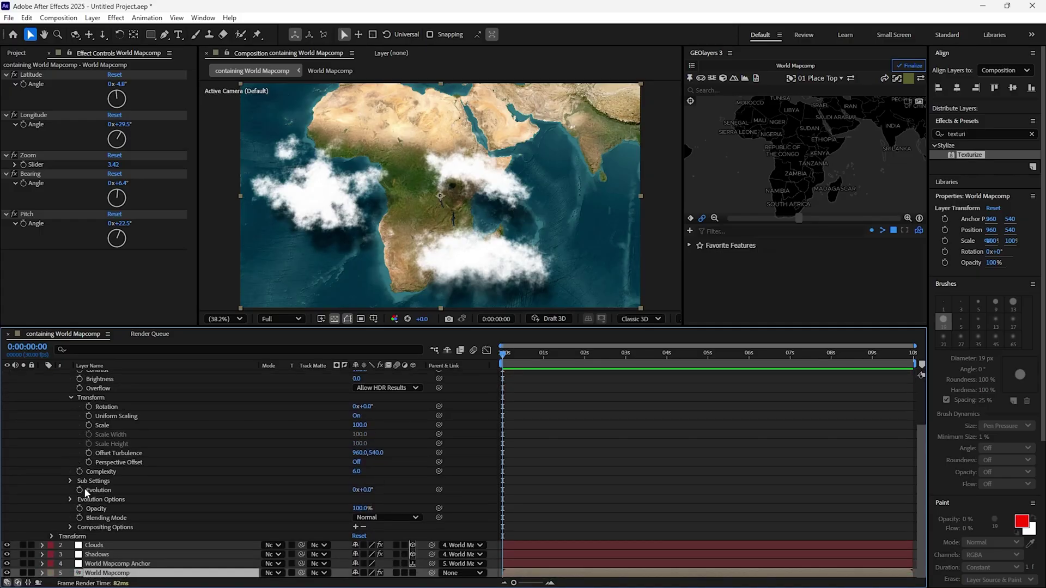
pyautogui.click(42, 545)
pyautogui.scroll(-4, 142, 485)
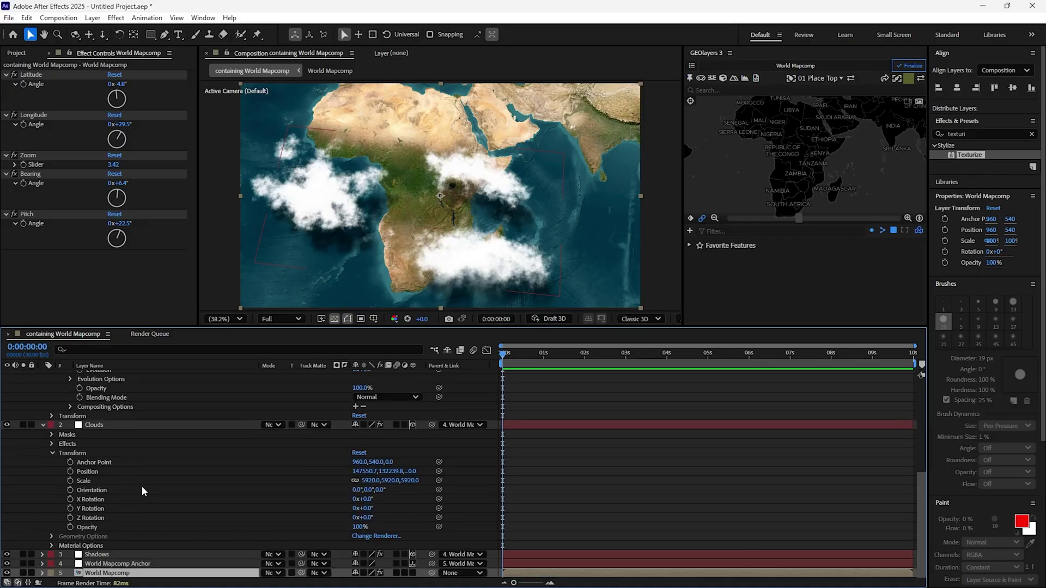
pyautogui.click(53, 443)
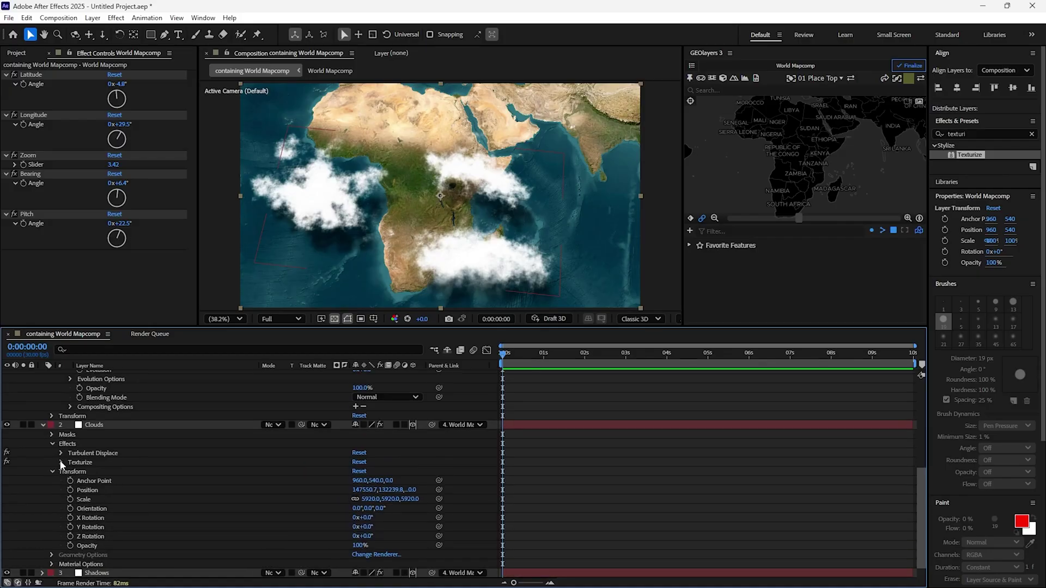
pyautogui.click(62, 454)
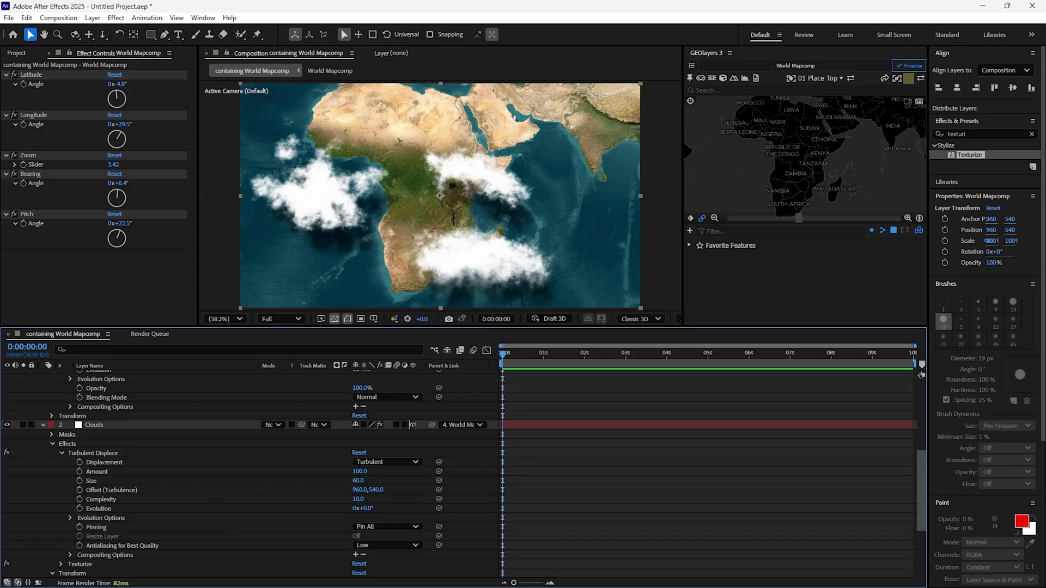
pyautogui.moveTo(369, 327); pyautogui.dragTo(372, 157)
pyautogui.scroll(5, 333, 199)
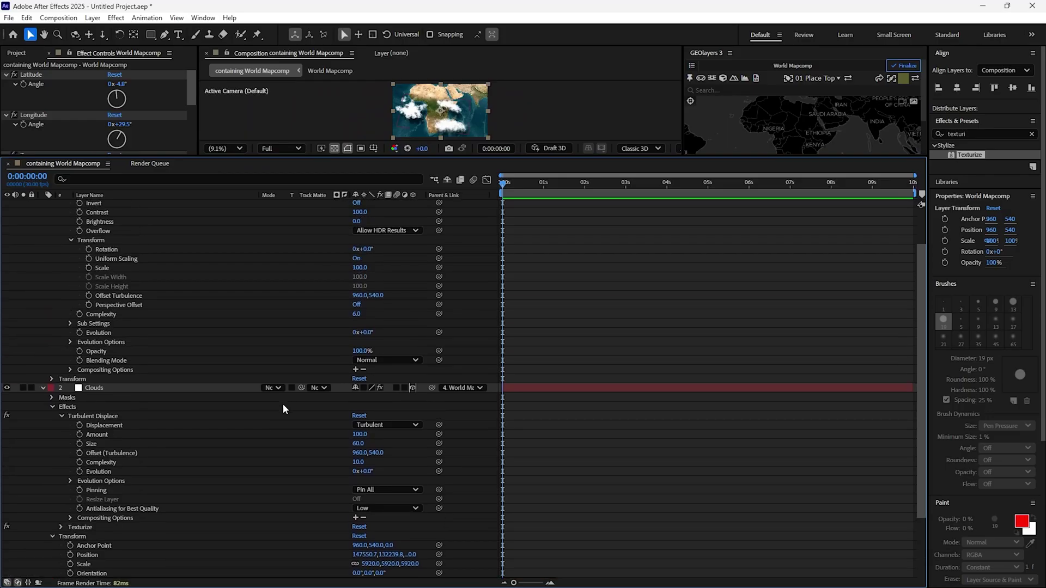
# Step: Link Texture's Offset Turbulence to the Clouds turbulence offset via expression (960,540)
pyautogui.click(119, 296)
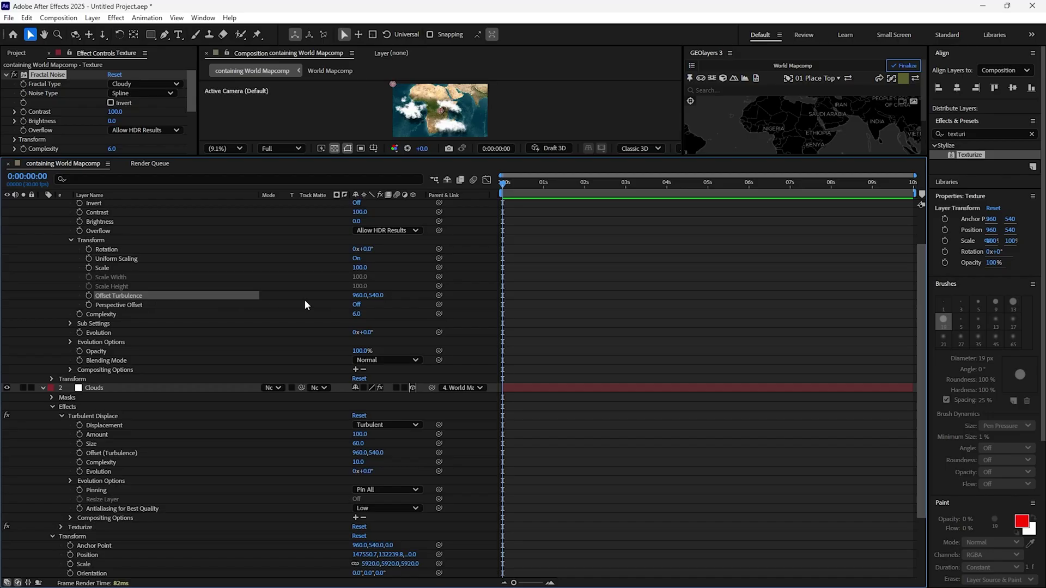
pyautogui.moveTo(438, 295); pyautogui.dragTo(122, 450)
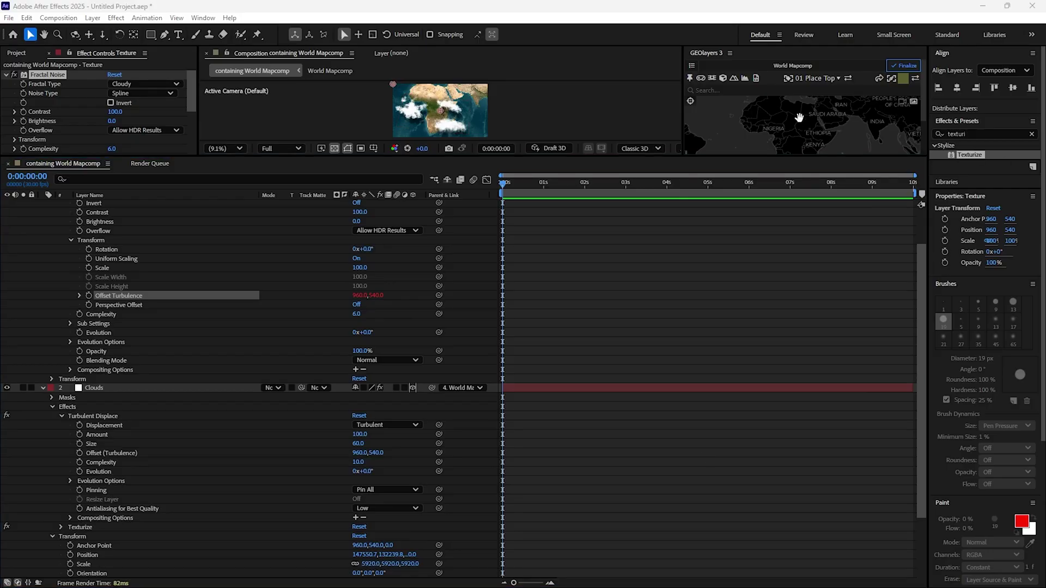
pyautogui.moveTo(661, 156); pyautogui.dragTo(616, 359)
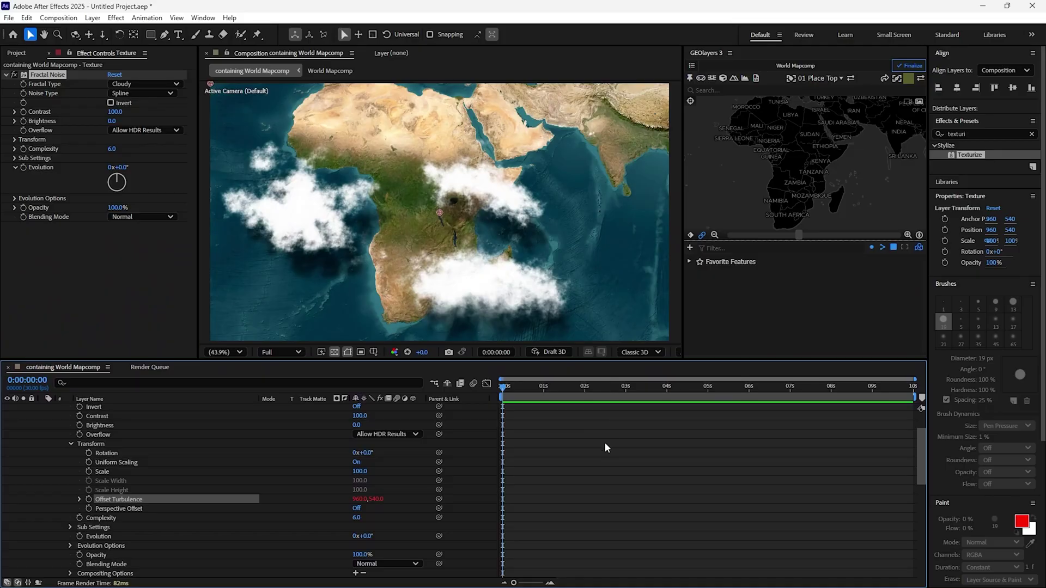
pyautogui.scroll(2, 599, 451)
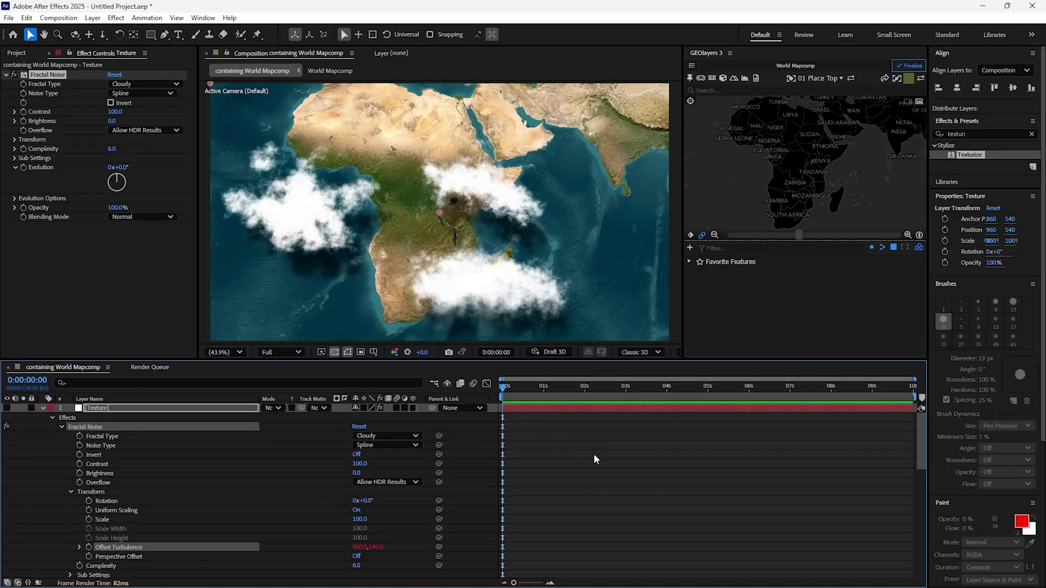
pyautogui.scroll(-2, 583, 452)
pyautogui.scroll(2, 572, 455)
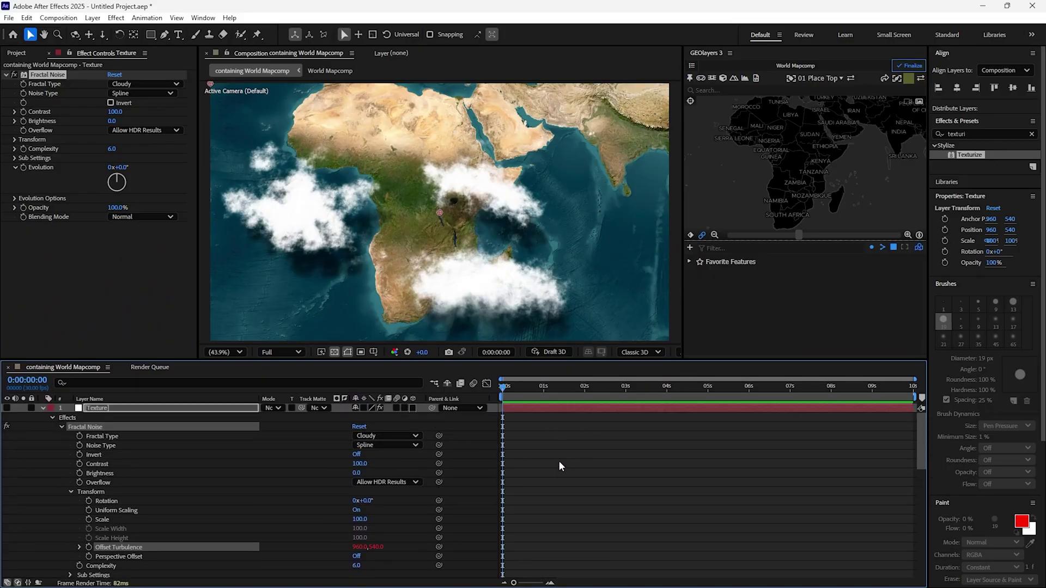
# Step: Keyframe Clouds turbulence Offset X from 960 at 0s to 1080 at 9:29
pyautogui.click(42, 408)
pyautogui.click(91, 418)
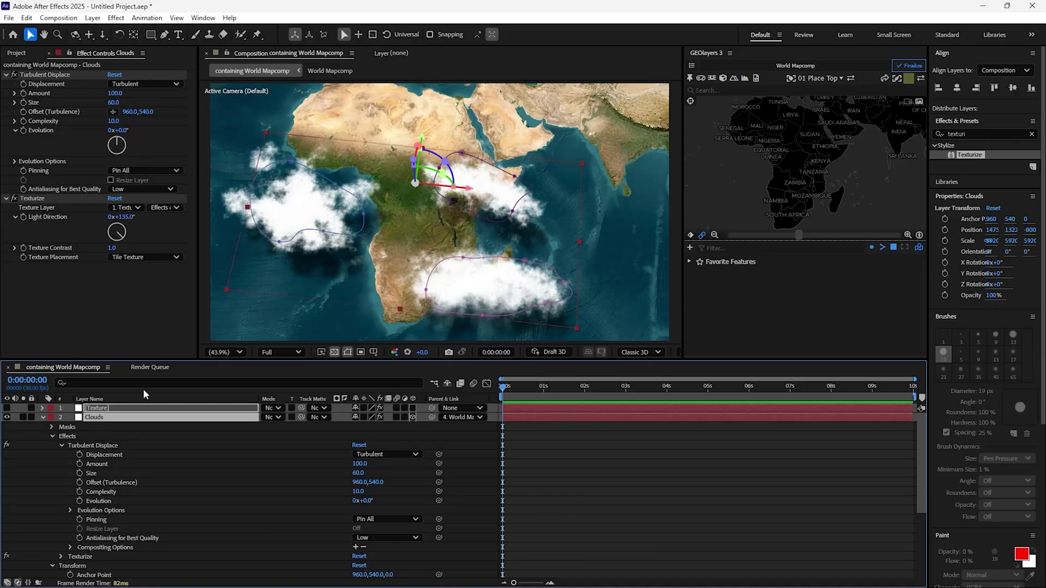
pyautogui.click(23, 111)
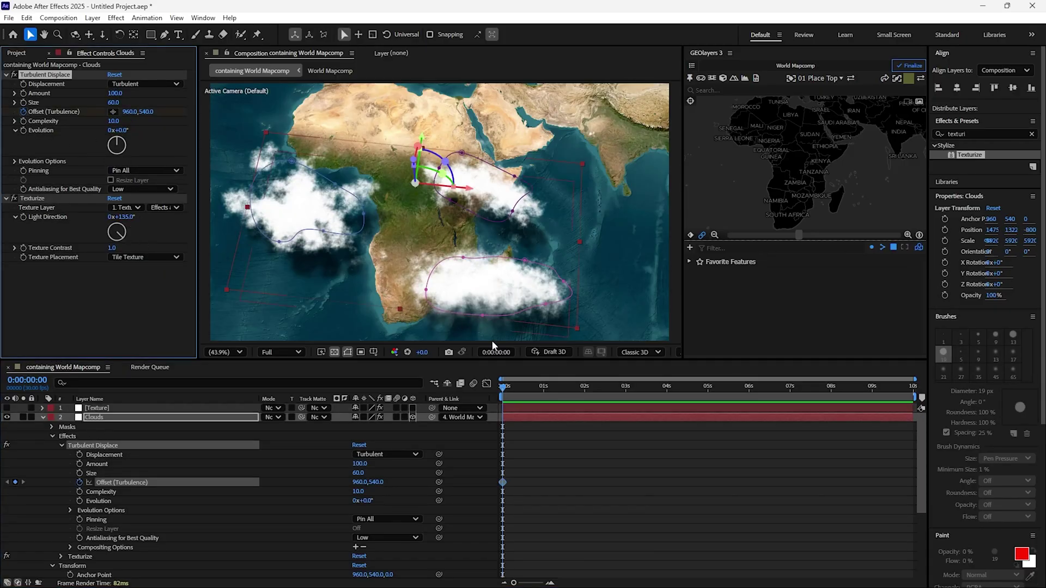
pyautogui.moveTo(634, 390); pyautogui.dragTo(922, 412)
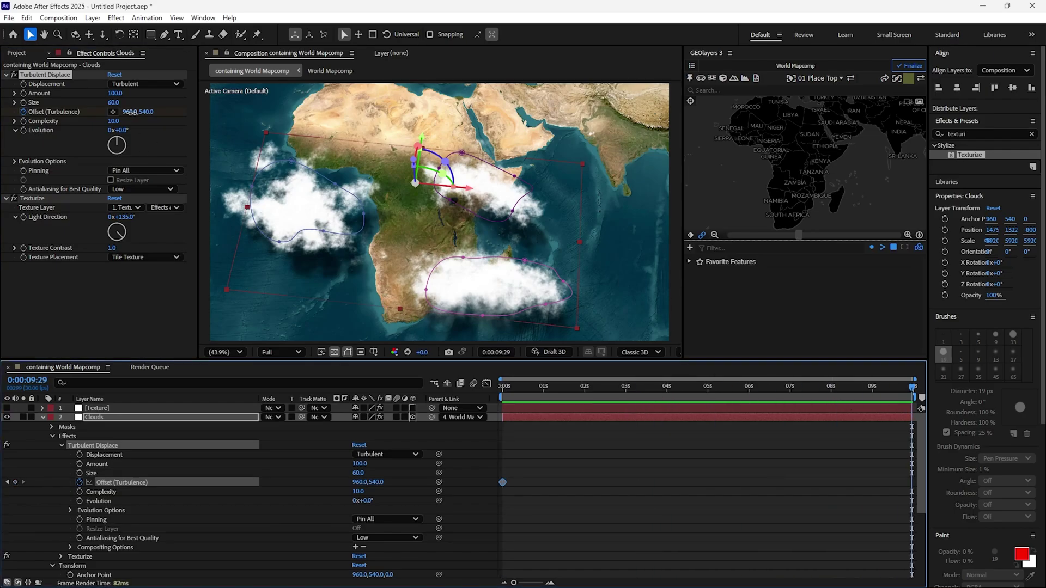
pyautogui.moveTo(130, 111); pyautogui.dragTo(163, 121)
pyautogui.click(133, 112)
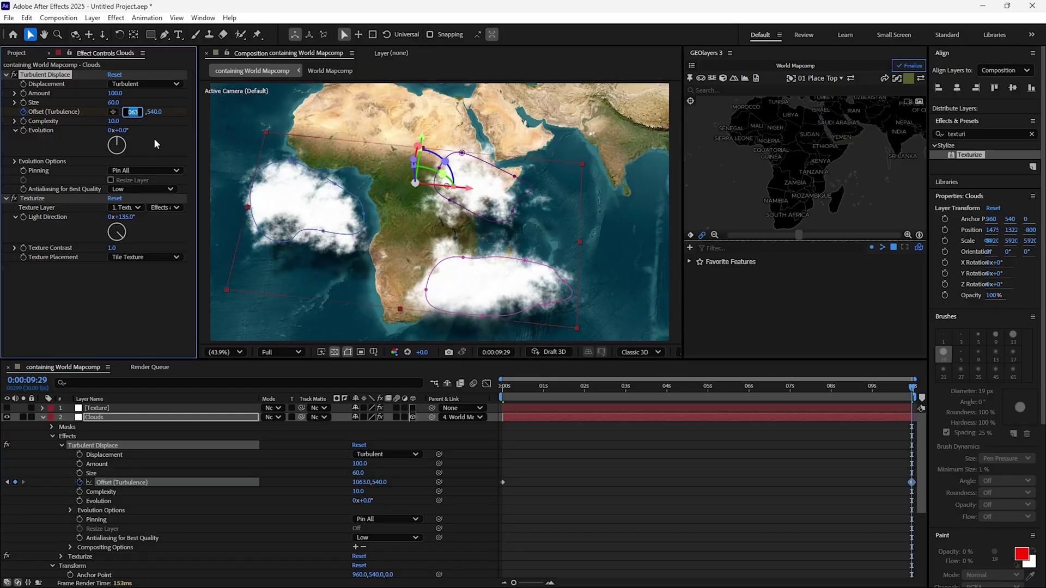
pyautogui.write('1')
pyautogui.press('Return')
# Step: Scrub the timeline to preview the drifting clouds, then return to the start
pyautogui.moveTo(521, 388); pyautogui.dragTo(914, 416)
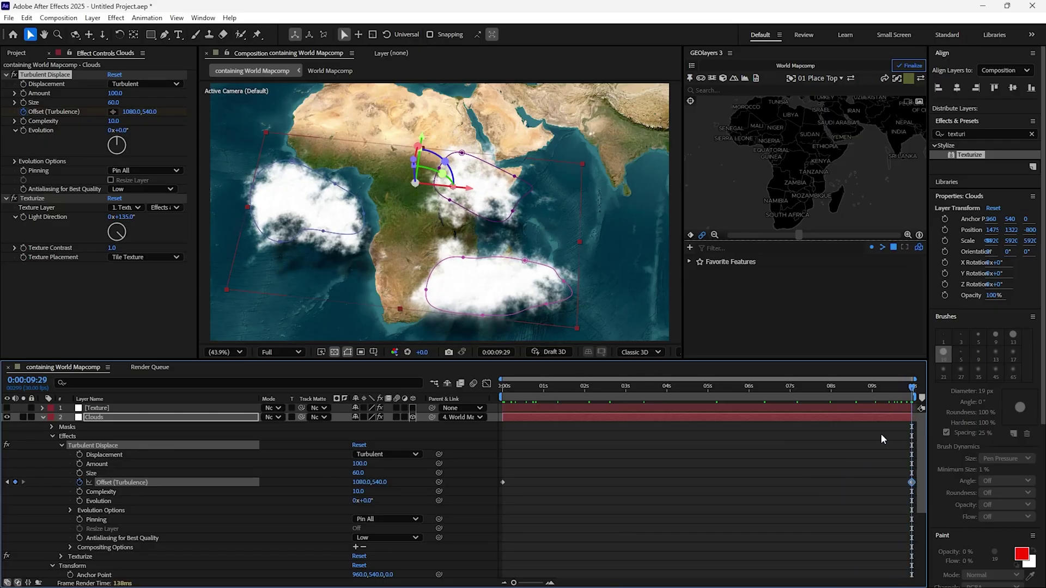
pyautogui.click(691, 492)
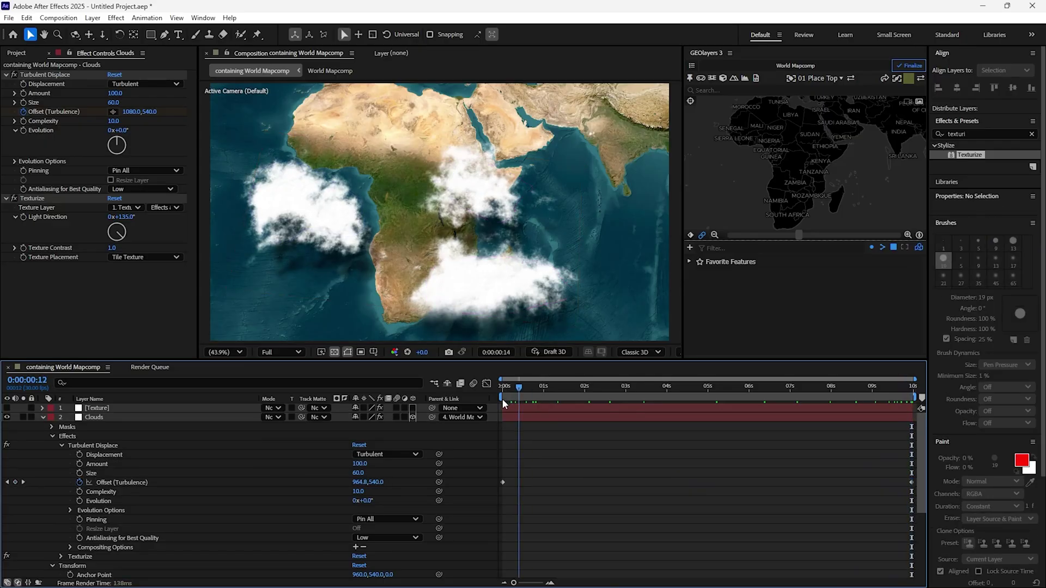
pyautogui.moveTo(506, 390); pyautogui.dragTo(502, 390)
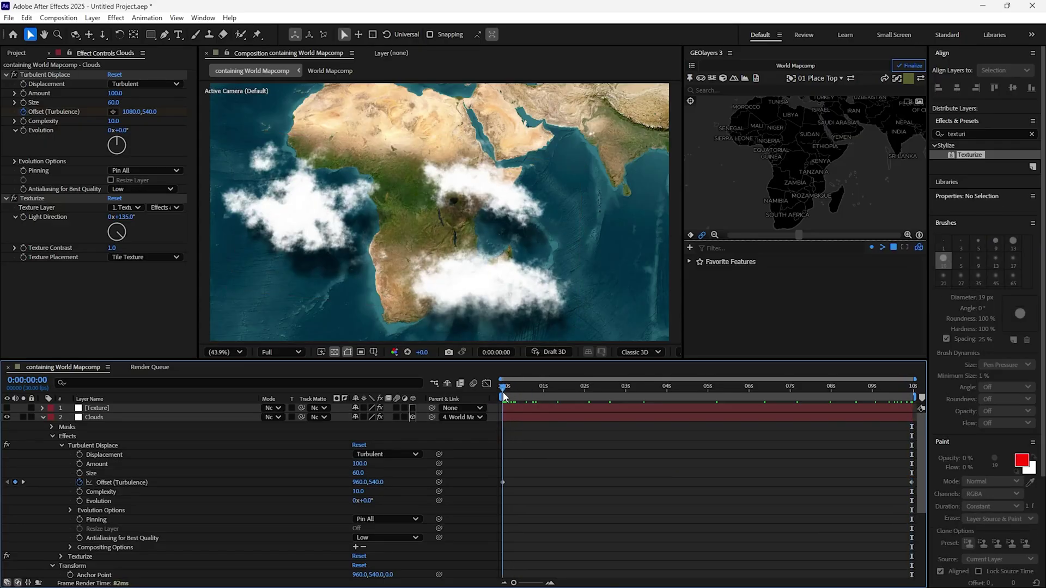
# Step: Zoom the map close on central Africa and keyframe that view at 0s
pyautogui.click(805, 176)
pyautogui.scroll(2, 787, 166)
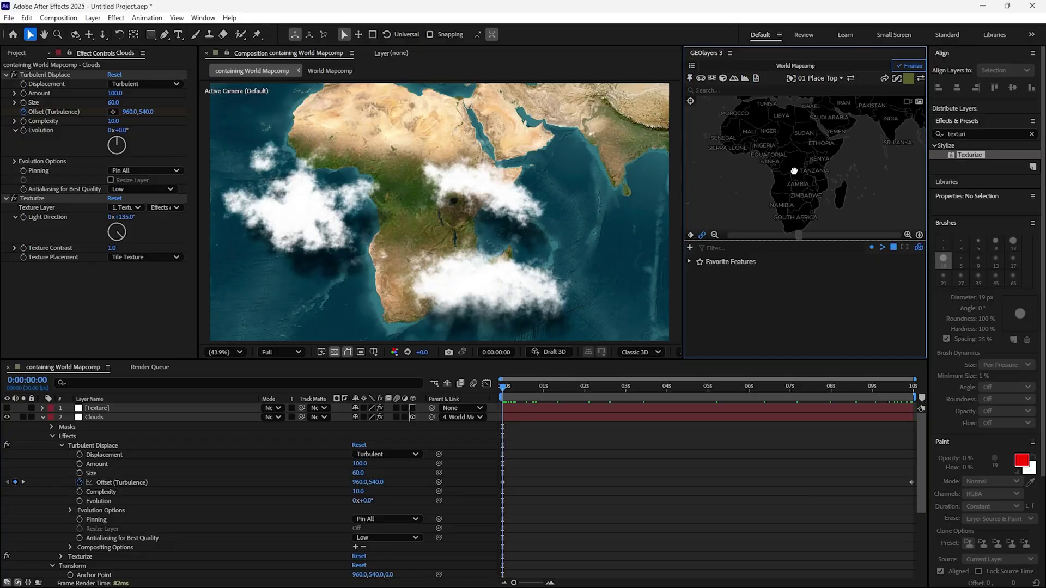
pyautogui.scroll(1, 796, 178)
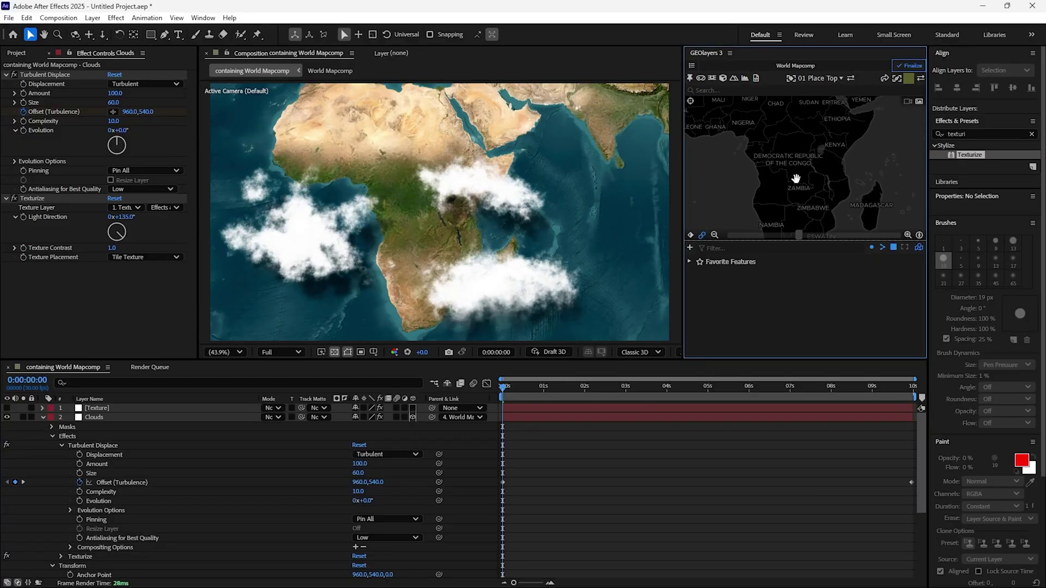
pyautogui.scroll(1, 787, 172)
pyautogui.scroll(2, 788, 172)
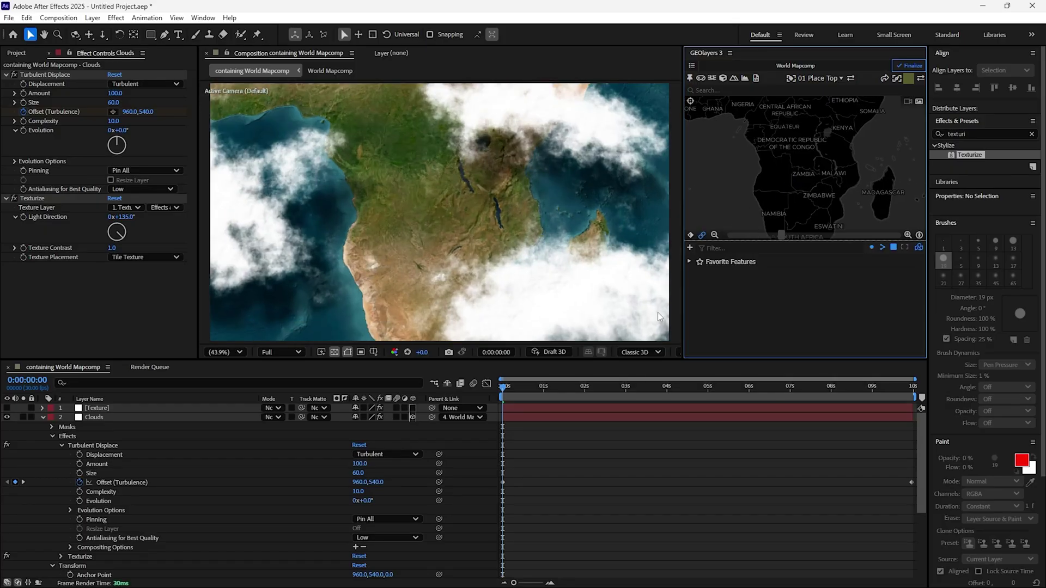
pyautogui.click(690, 236)
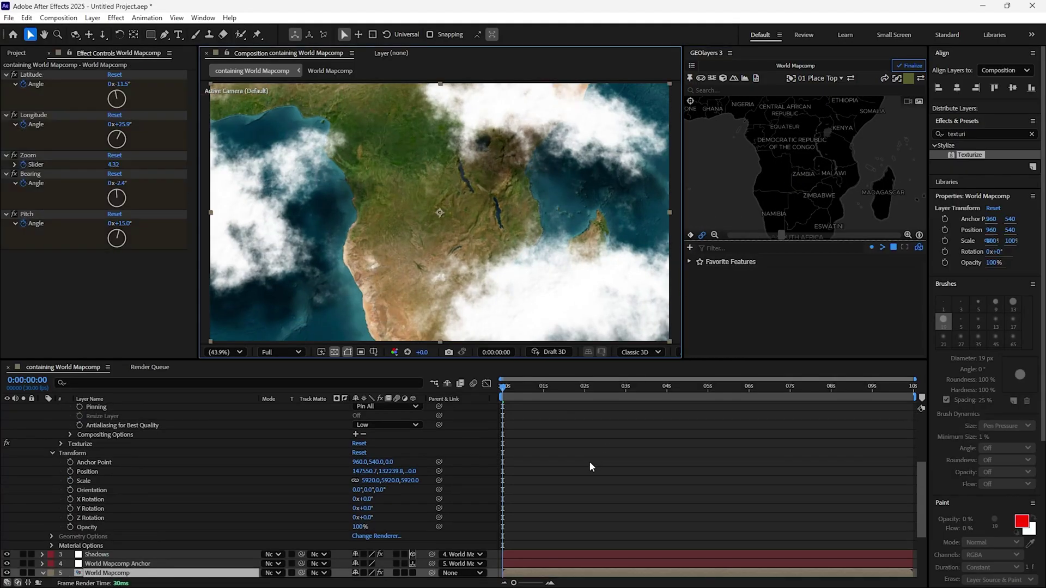
pyautogui.scroll(-3, 589, 460)
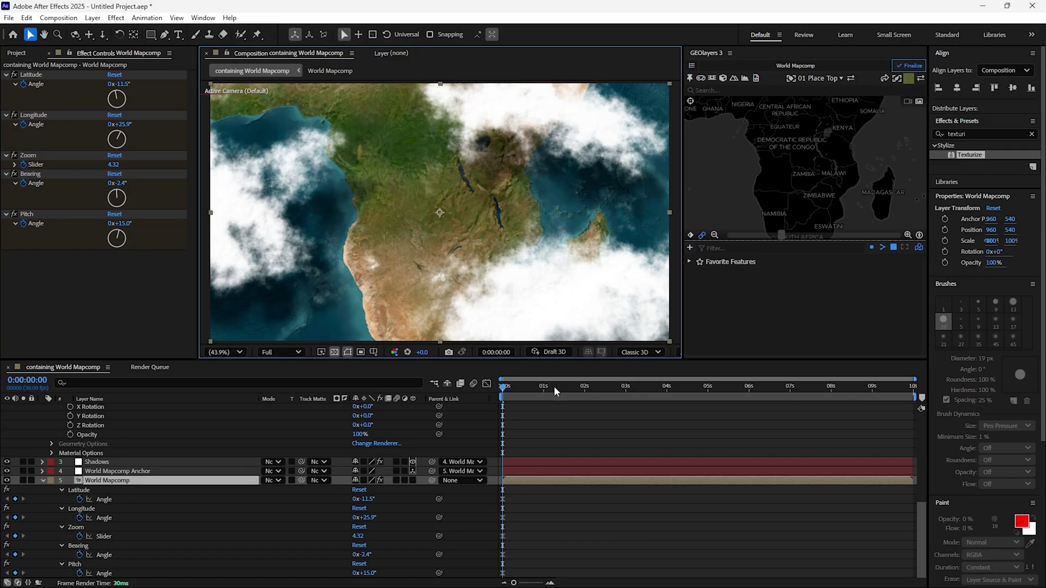
# Step: At 1:01, reframe the map and keyframe Latitude, Longitude, Zoom, Bearing and Pitch
pyautogui.click(582, 388)
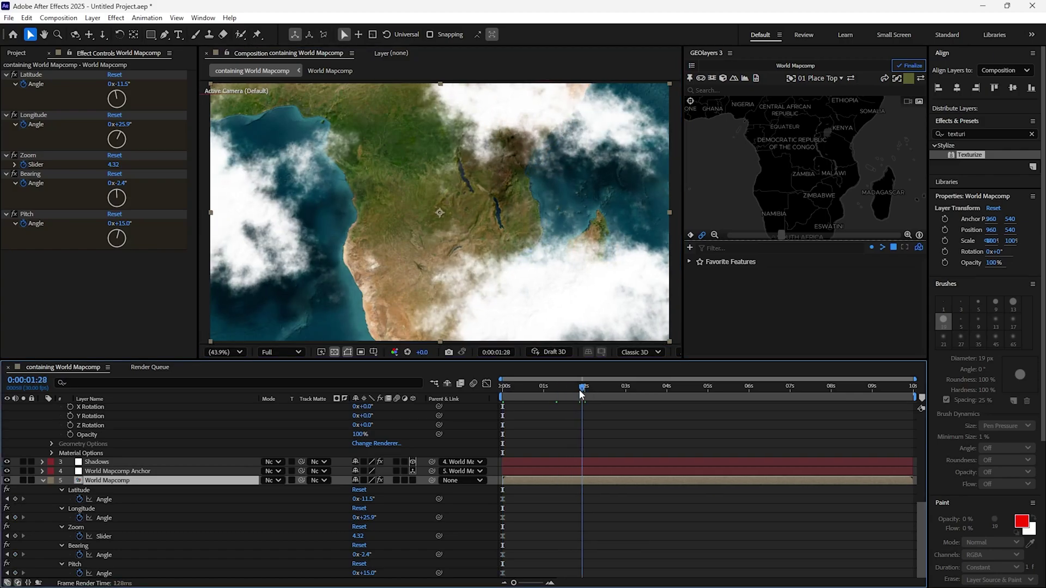
pyautogui.moveTo(581, 390); pyautogui.dragTo(543, 394)
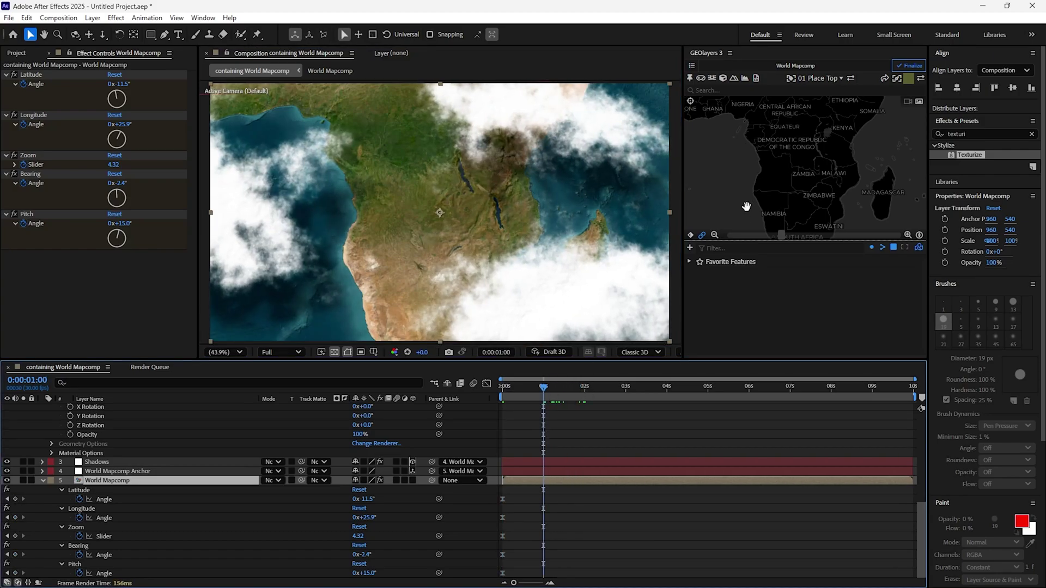
pyautogui.scroll(-4, 749, 198)
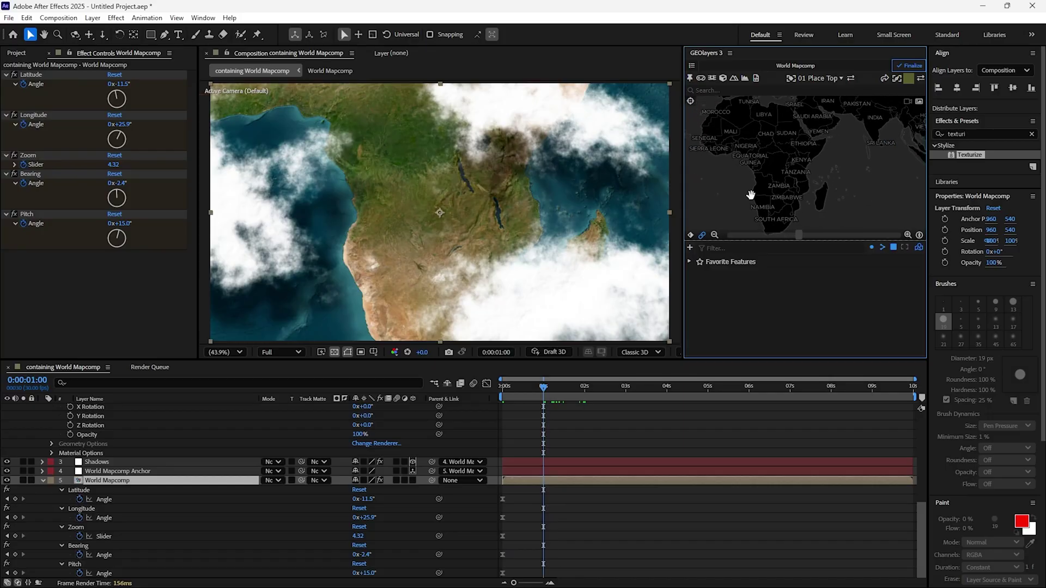
pyautogui.moveTo(748, 191); pyautogui.dragTo(757, 191)
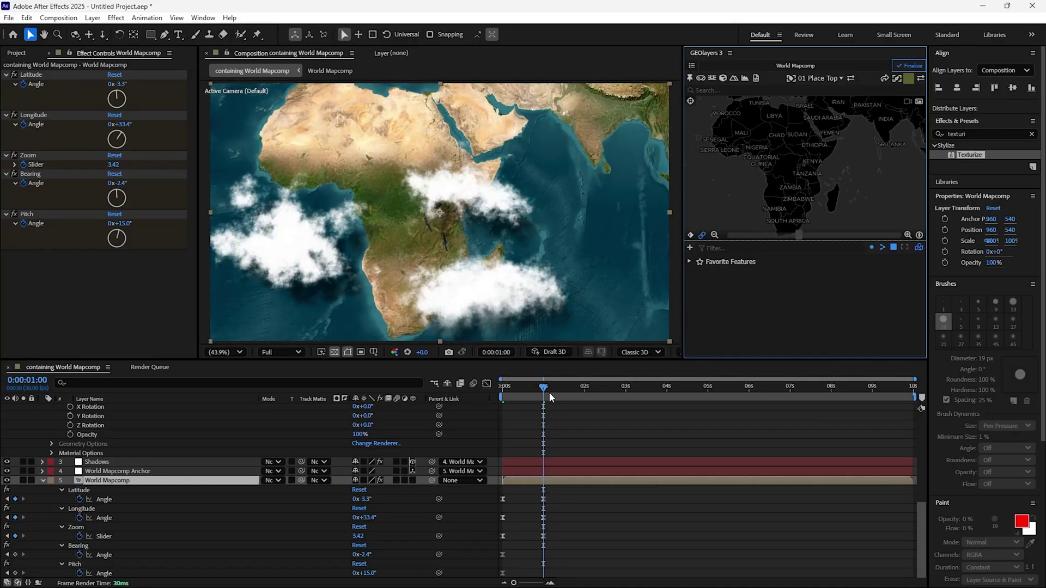
pyautogui.click(545, 389)
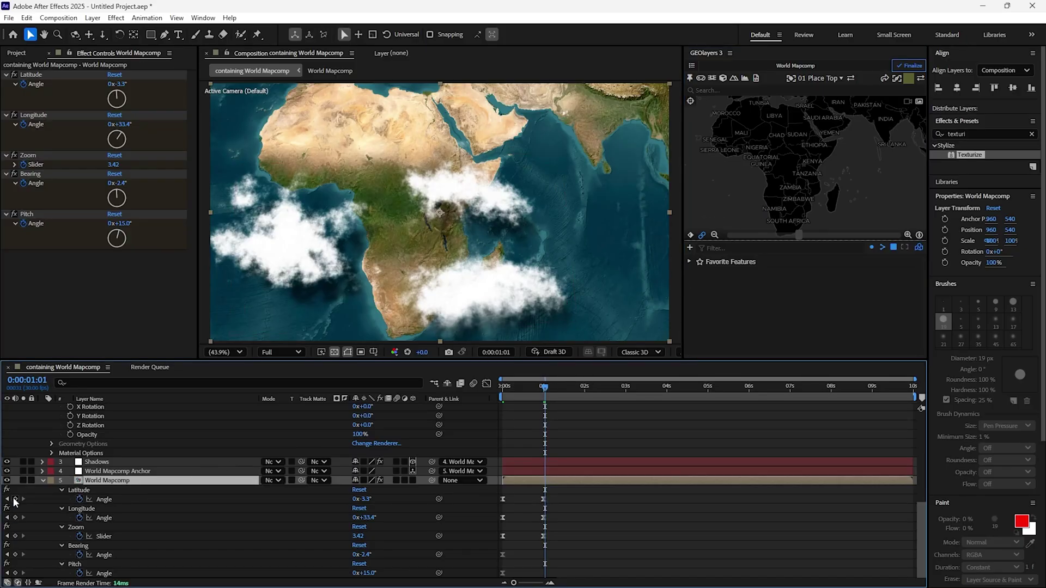
pyautogui.click(15, 499)
pyautogui.click(15, 518)
pyautogui.click(15, 536)
pyautogui.click(16, 555)
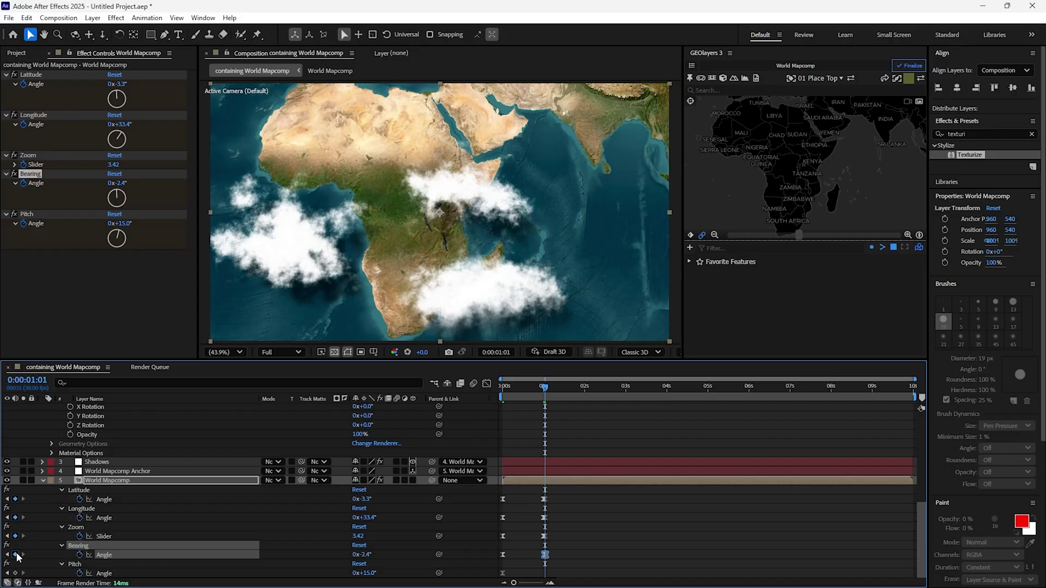
pyautogui.click(15, 573)
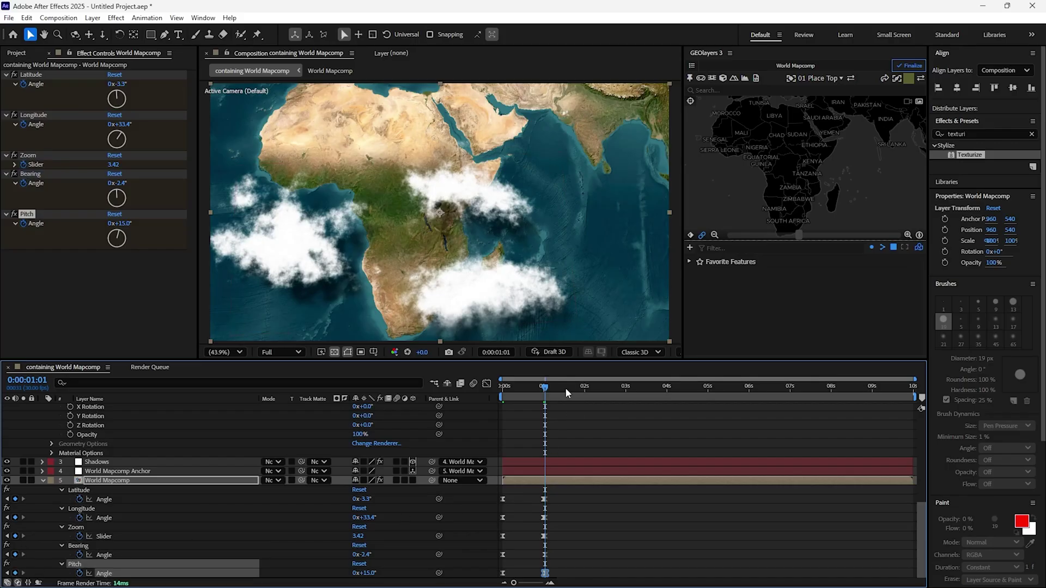
# Step: At 9:29, zoom the map out further to end at Zoom 3.11
pyautogui.moveTo(565, 388); pyautogui.dragTo(913, 406)
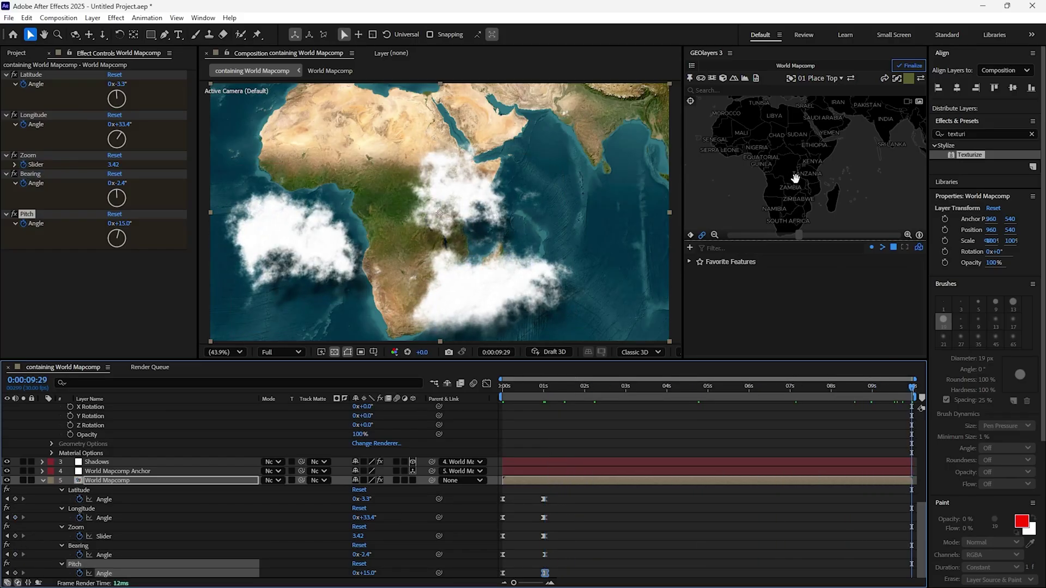
pyautogui.scroll(-3, 795, 178)
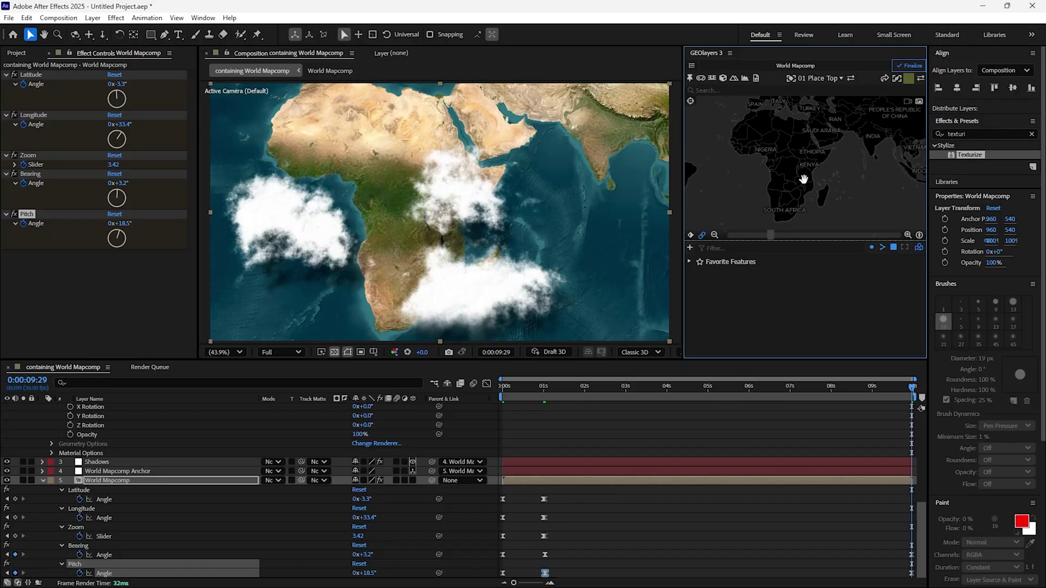
pyautogui.scroll(-3, 812, 182)
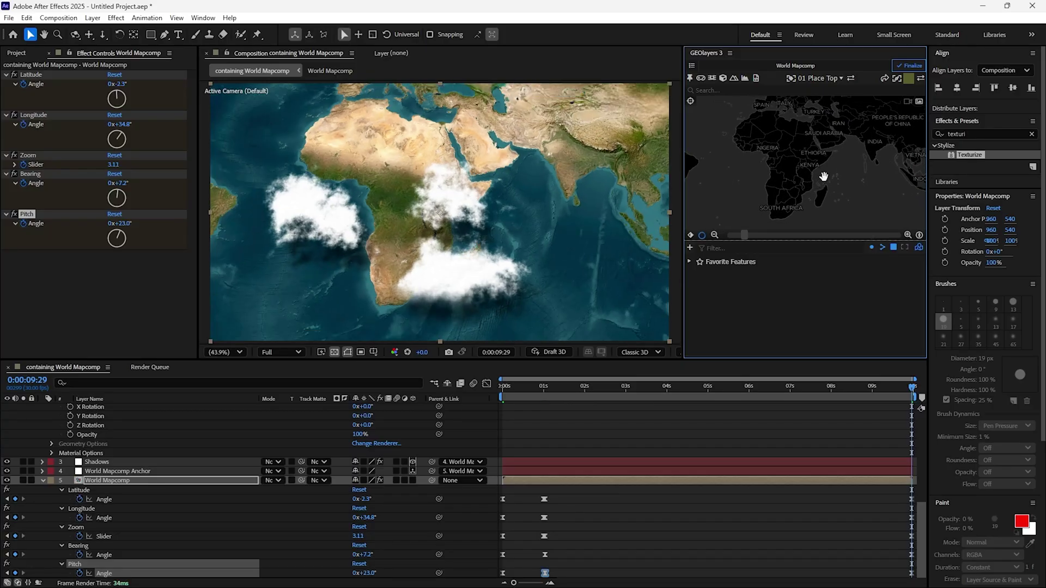
# Step: Finalize the animated World Mapcomp and confirm the finalization
pyautogui.click(908, 65)
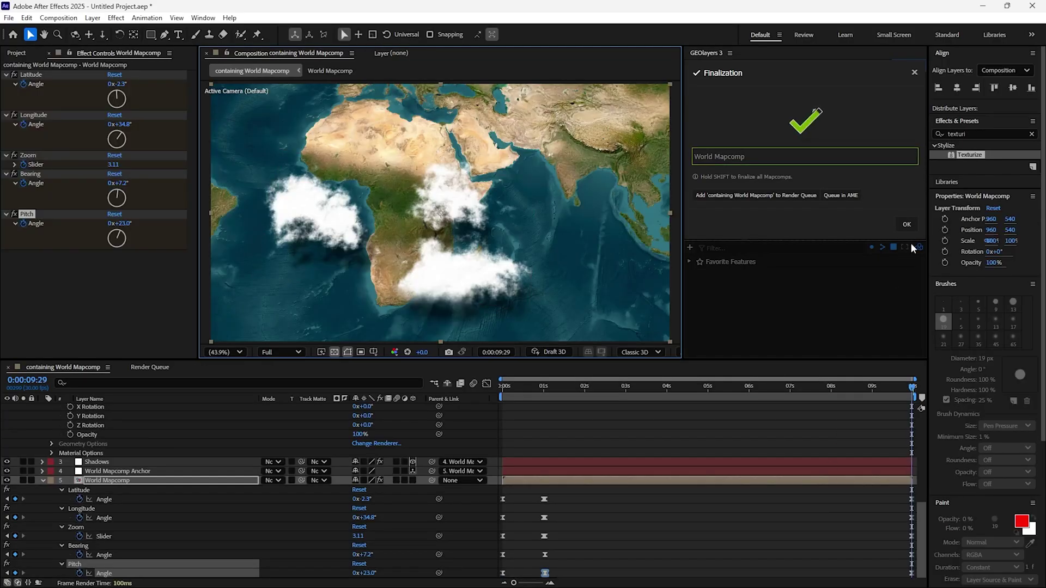
pyautogui.click(906, 224)
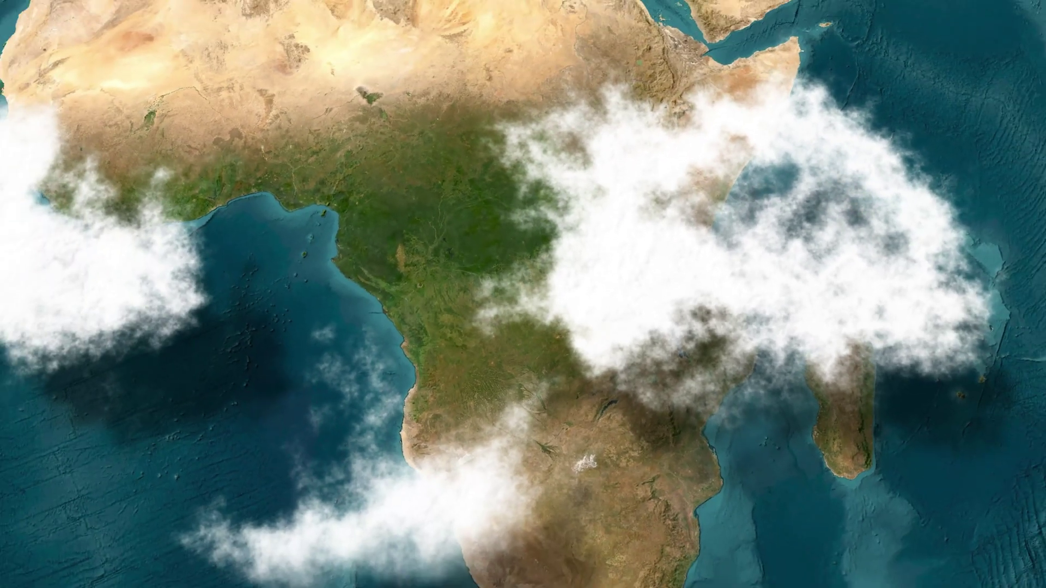